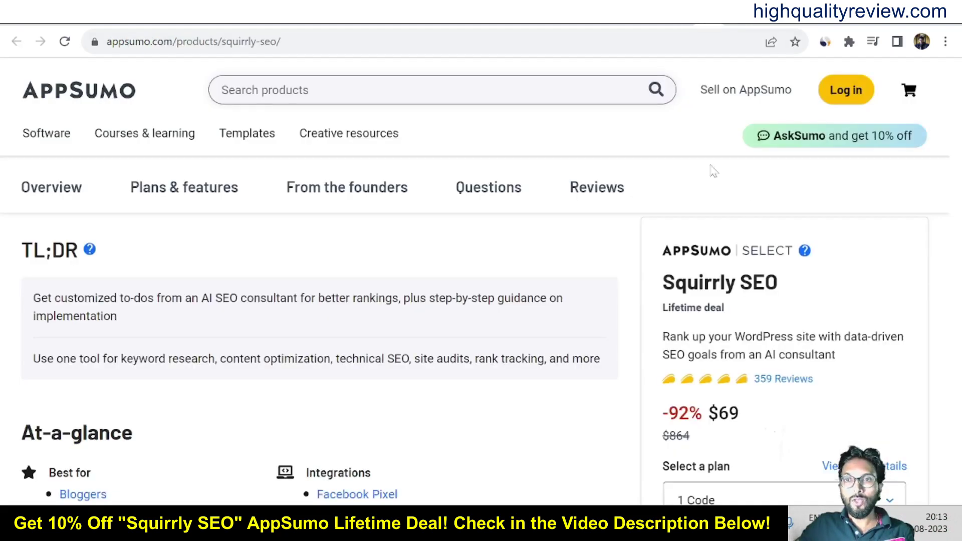
scroll(848, 279, up, 5)
scroll(828, 420, up, 1)
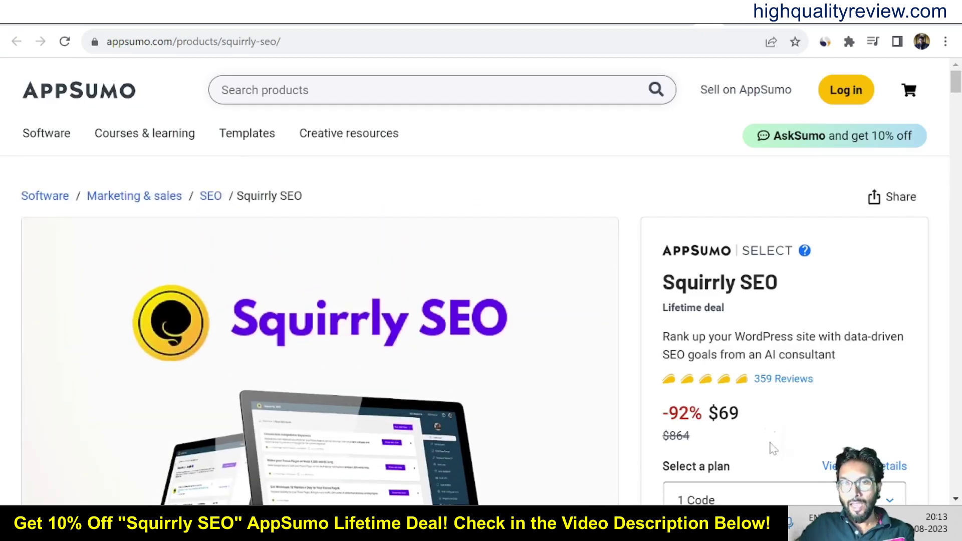
drag(706, 414, 748, 419)
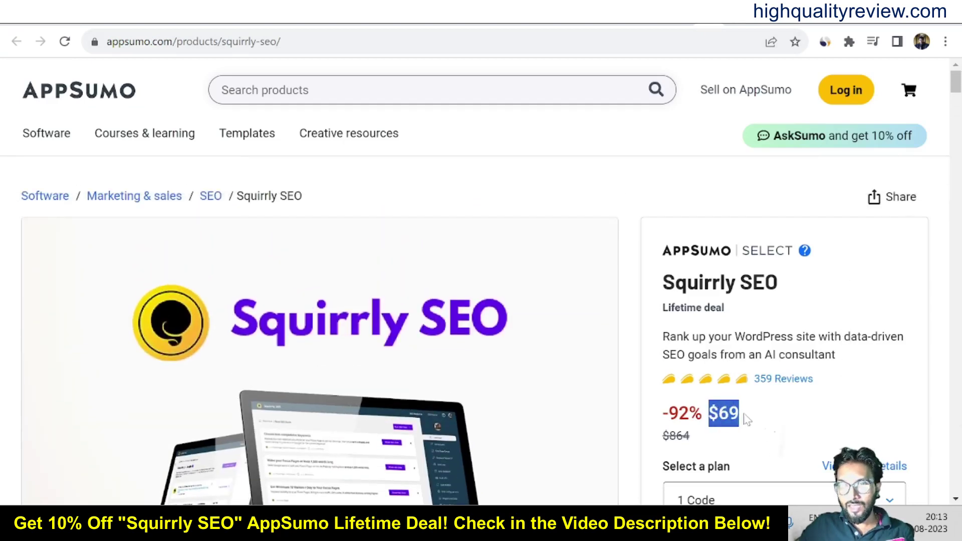
click(784, 416)
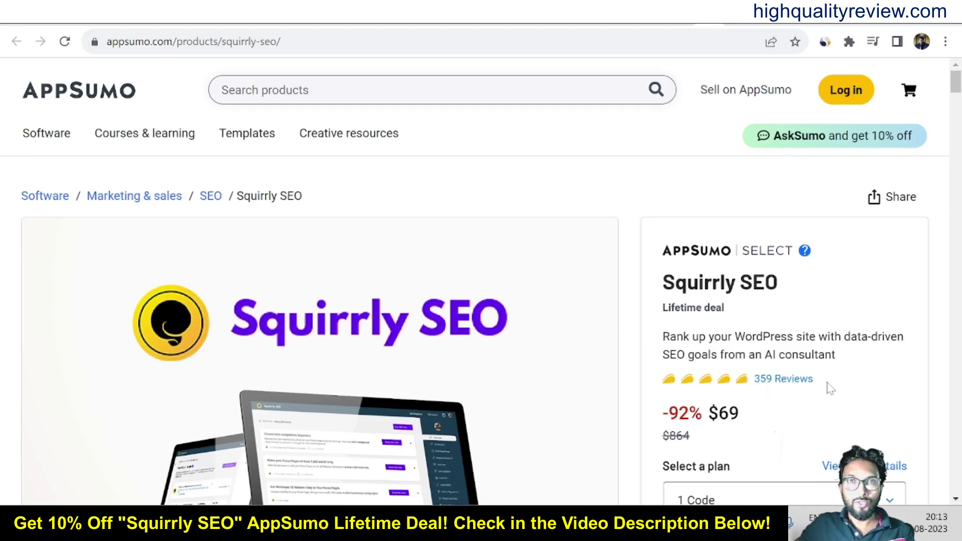
scroll(610, 367, down, 10)
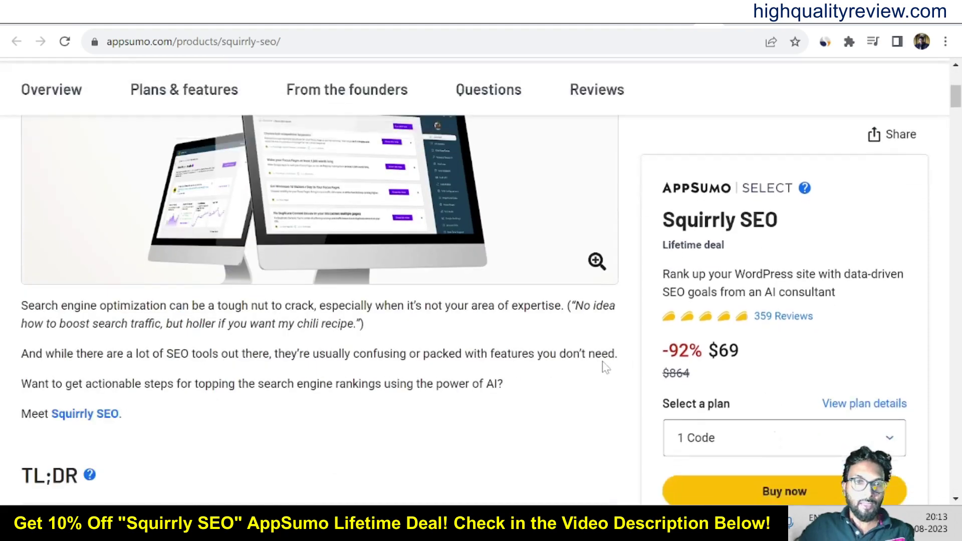
scroll(605, 367, down, 3)
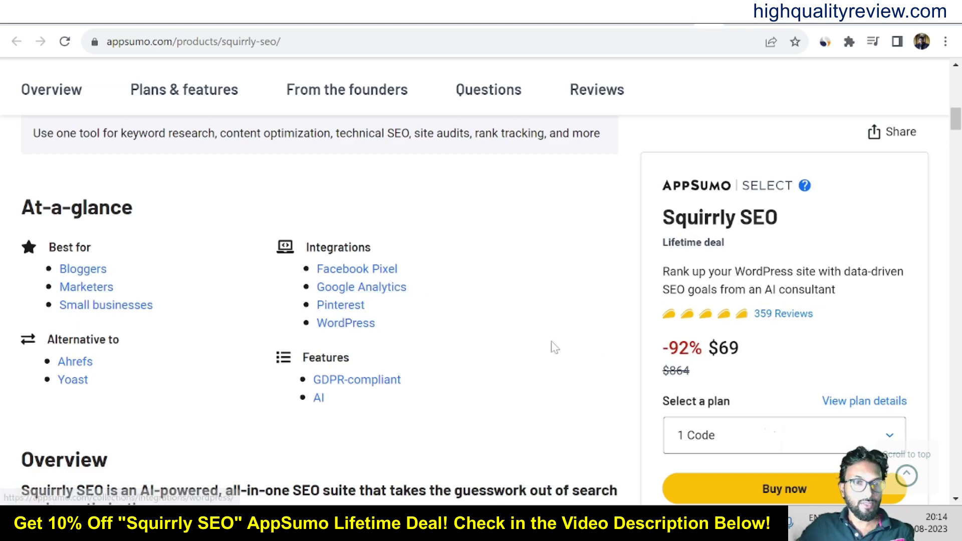
scroll(481, 346, down, 5)
scroll(479, 346, down, 20)
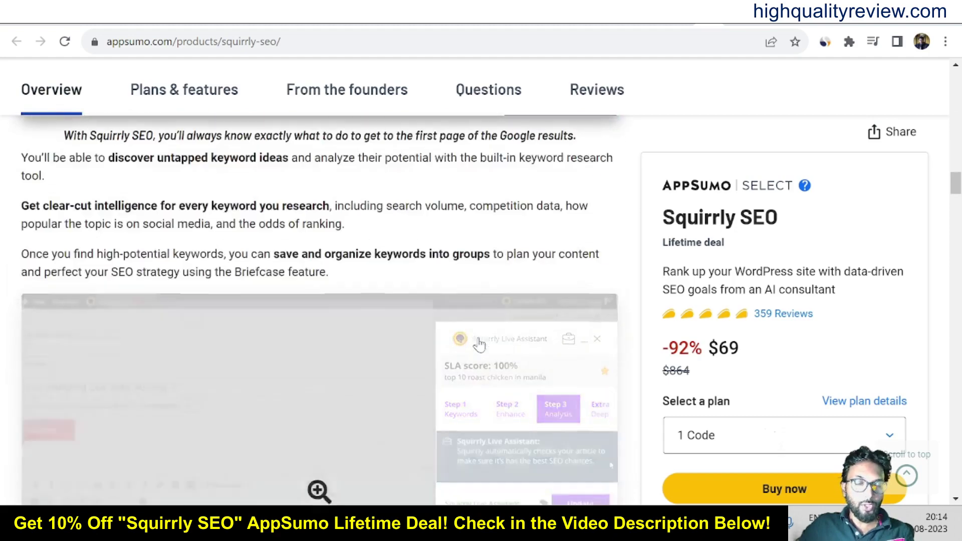
scroll(479, 345, down, 15)
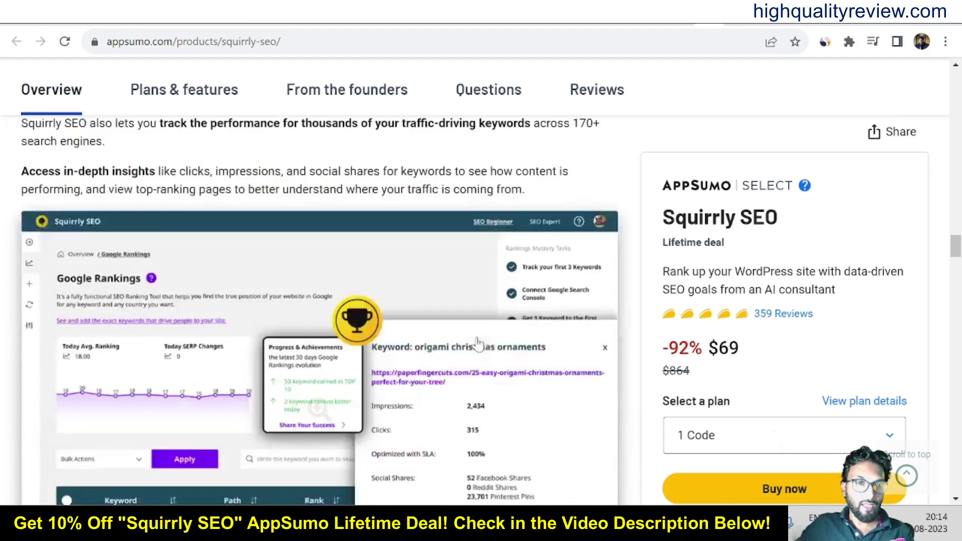
scroll(477, 343, down, 10)
scroll(95, 221, down, 5)
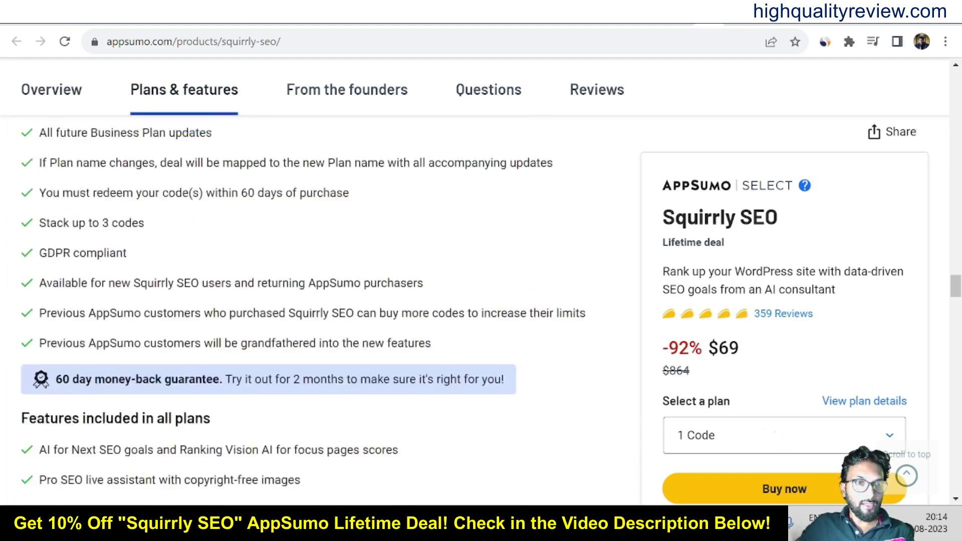
scroll(327, 310, down, 3)
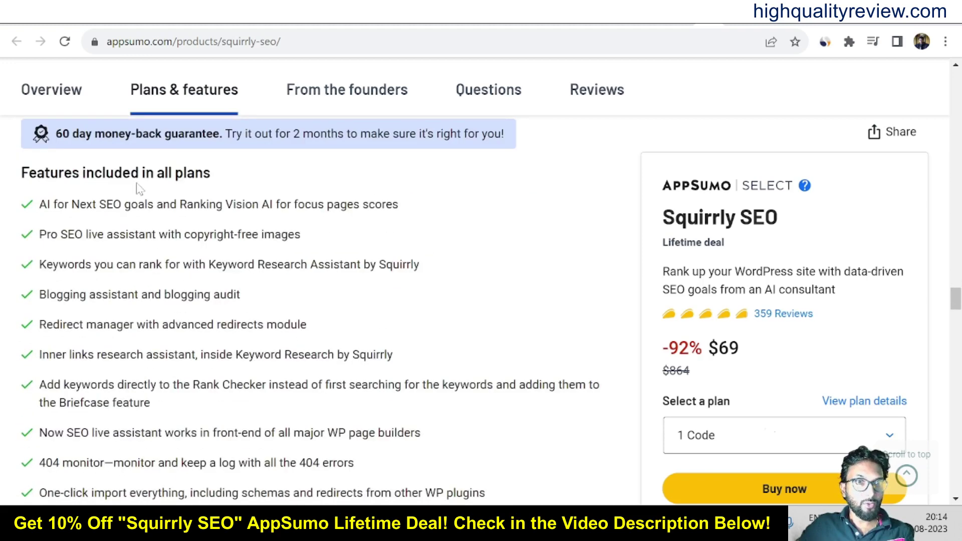
scroll(112, 379, down, 3)
scroll(218, 377, up, 5)
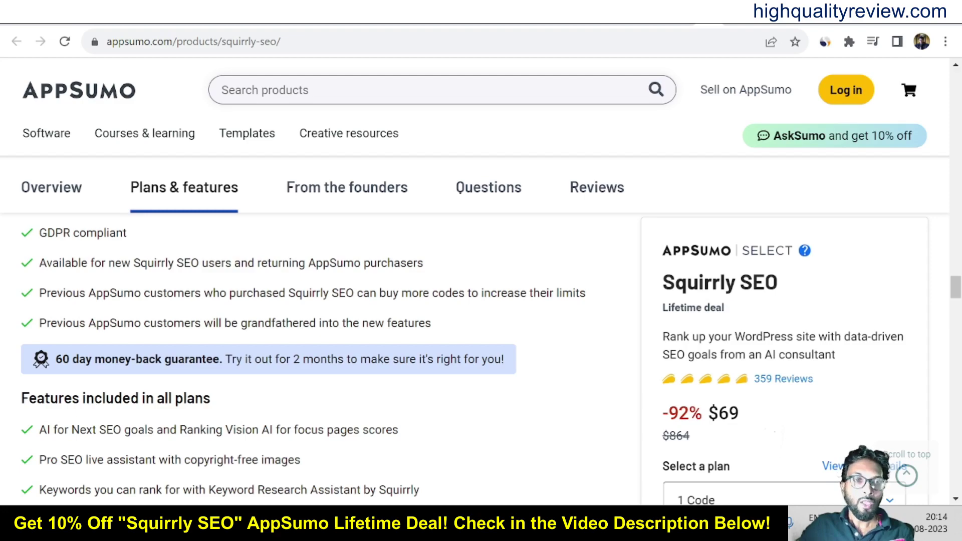
Step: Scroll through AppSumo's Squirrly SEO pricing cards: Single $69, Double $138, Multiple $207
scroll(395, 386, down, 10)
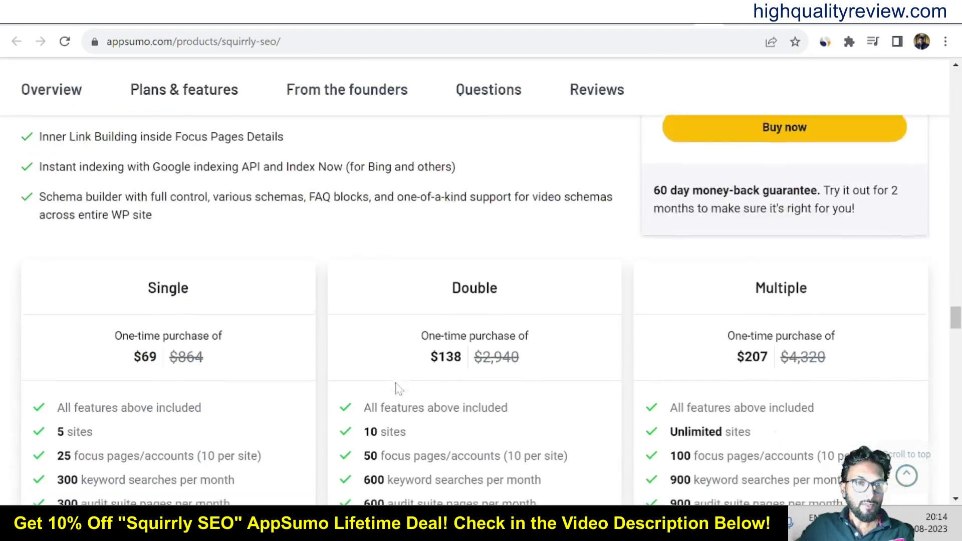
scroll(395, 387, down, 5)
scroll(394, 390, up, 7)
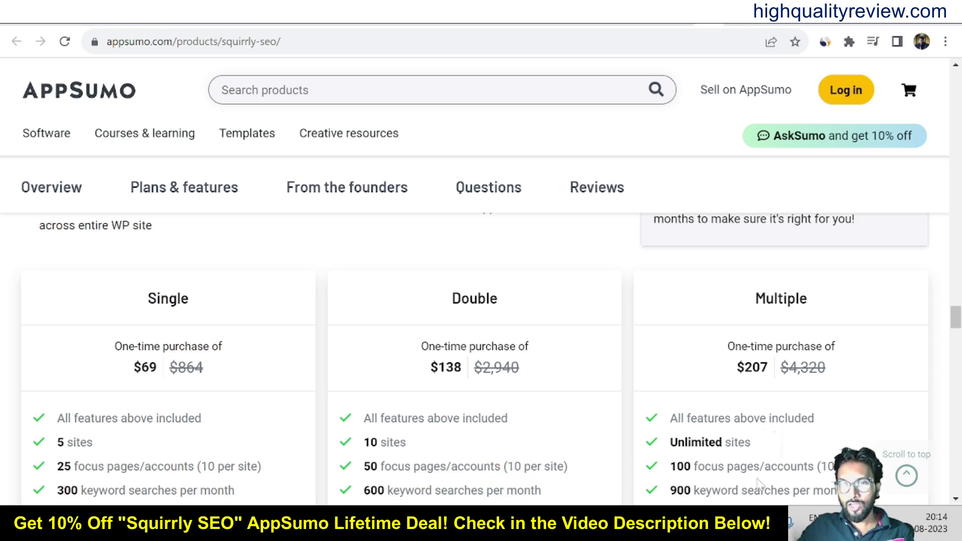
scroll(504, 443, down, 3)
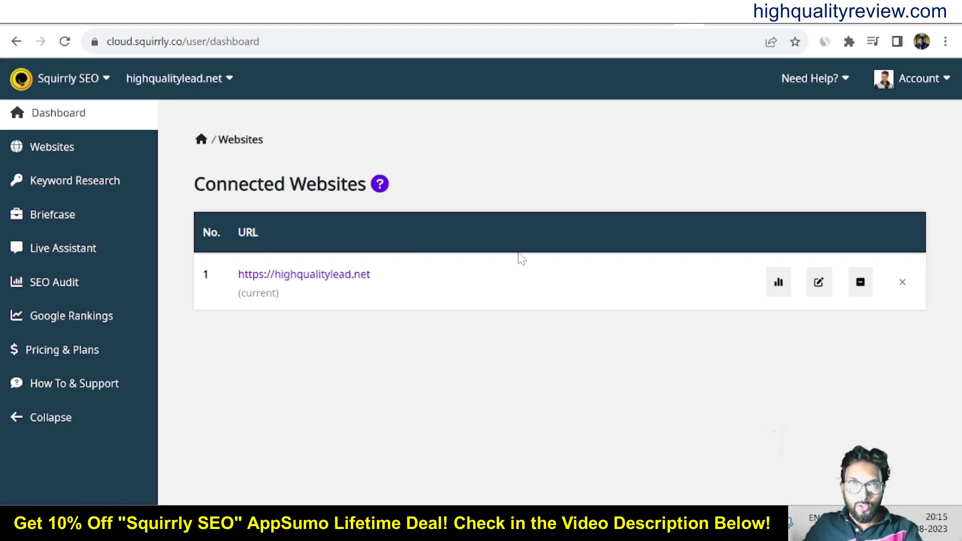
click(58, 153)
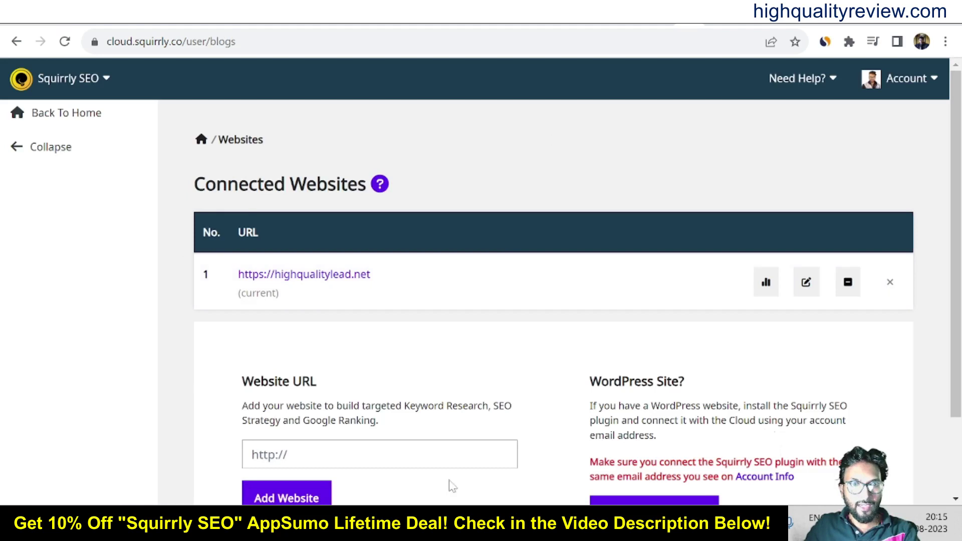
click(252, 454)
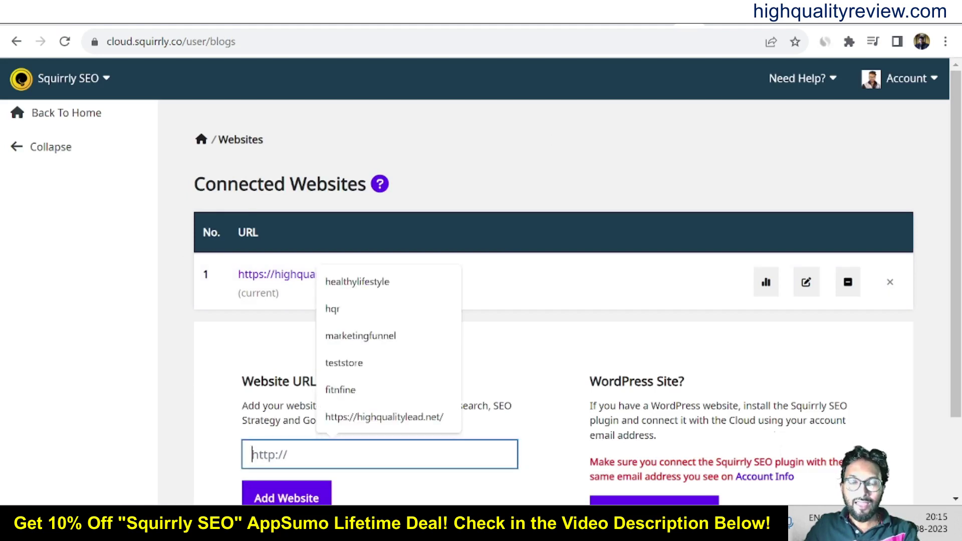
click(211, 339)
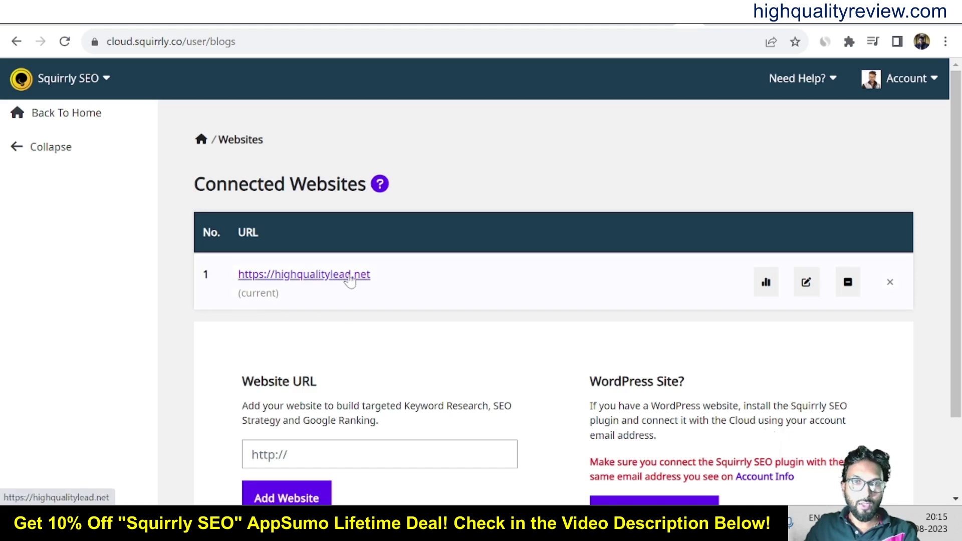
click(81, 116)
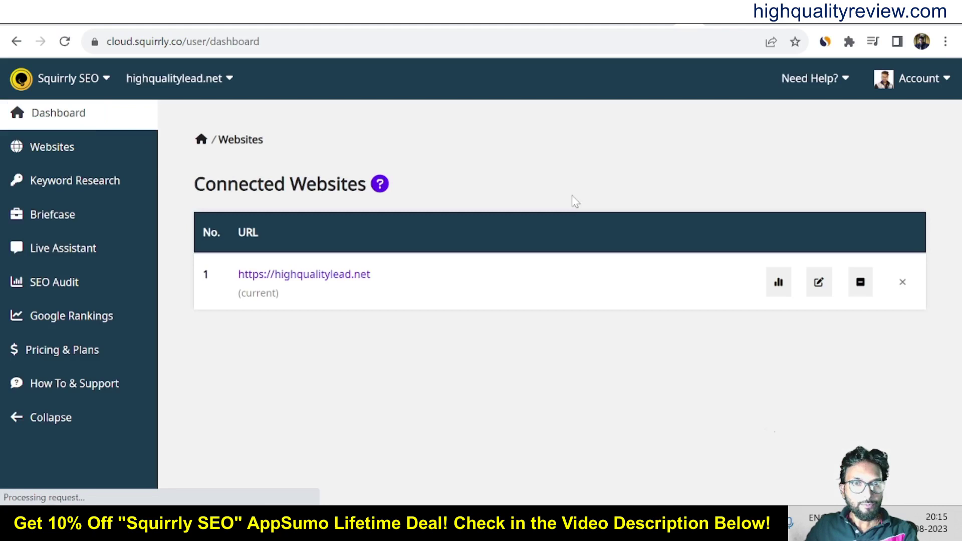
click(778, 284)
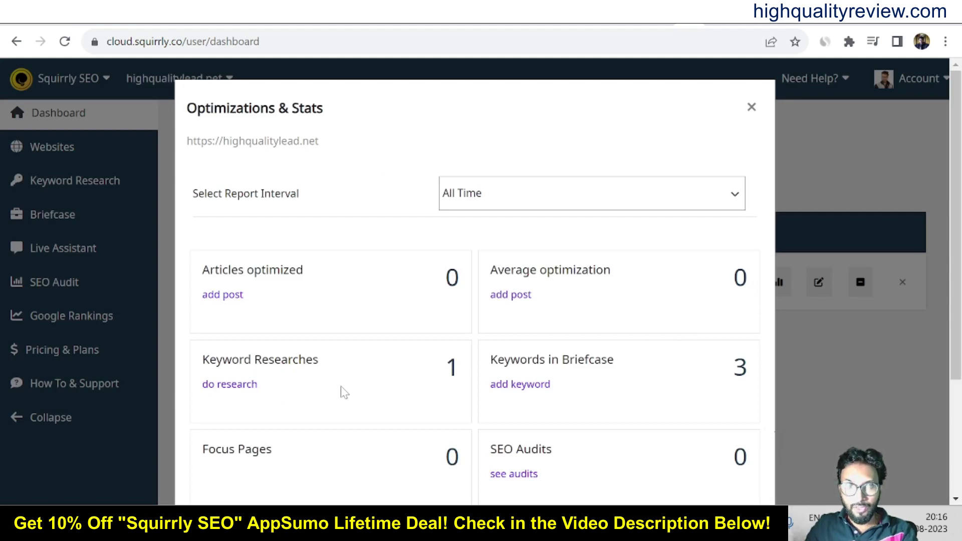
scroll(350, 397, down, 3)
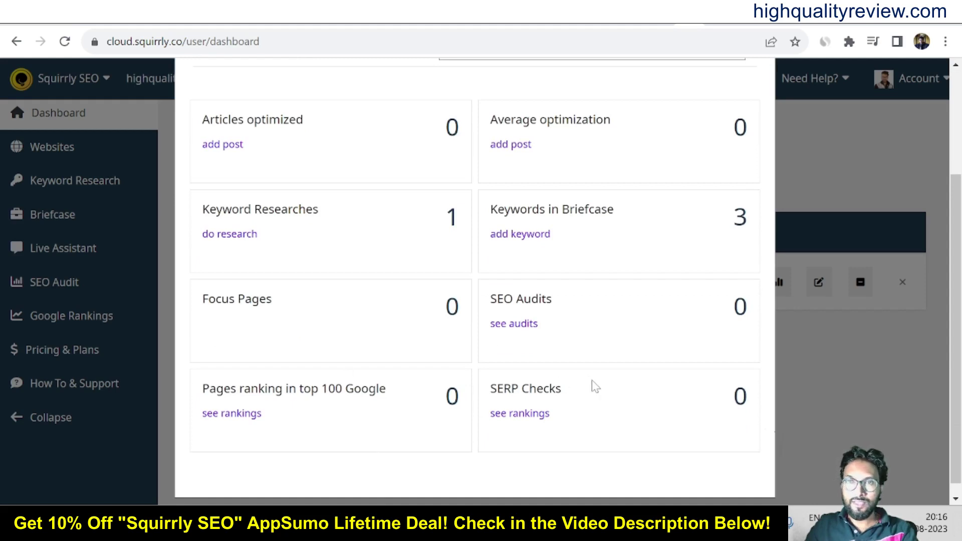
scroll(594, 385, up, 3)
click(751, 107)
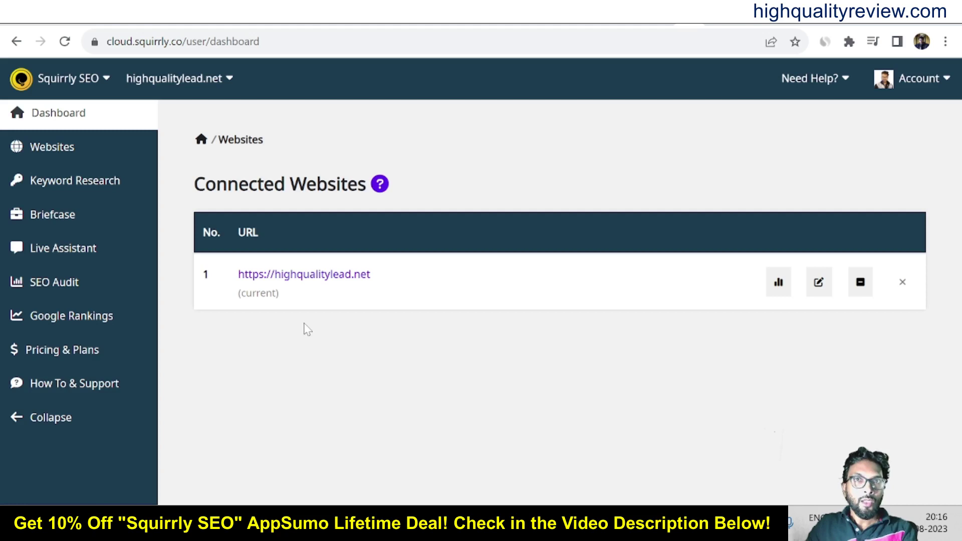
Step: Run Keyword Research on 'video marketing' with United States as the country
click(67, 183)
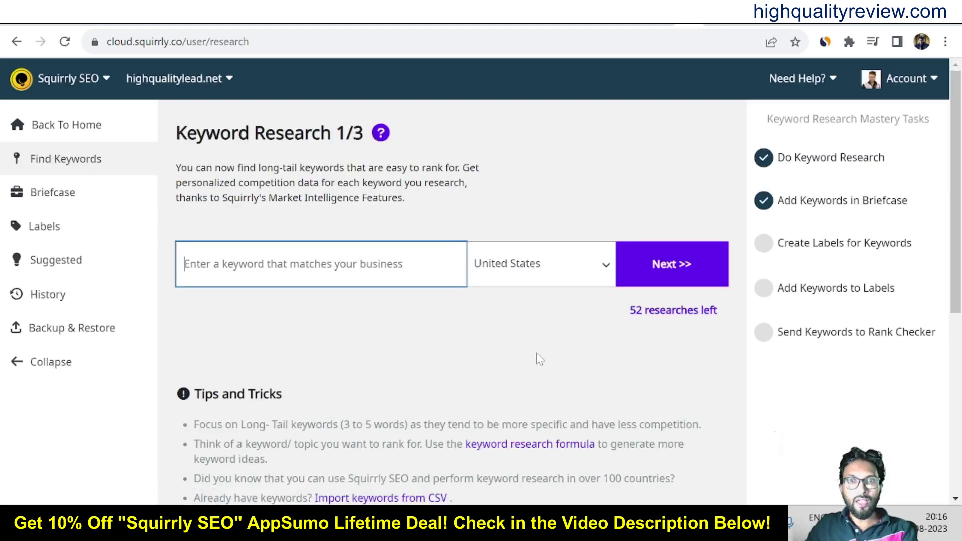
click(265, 268)
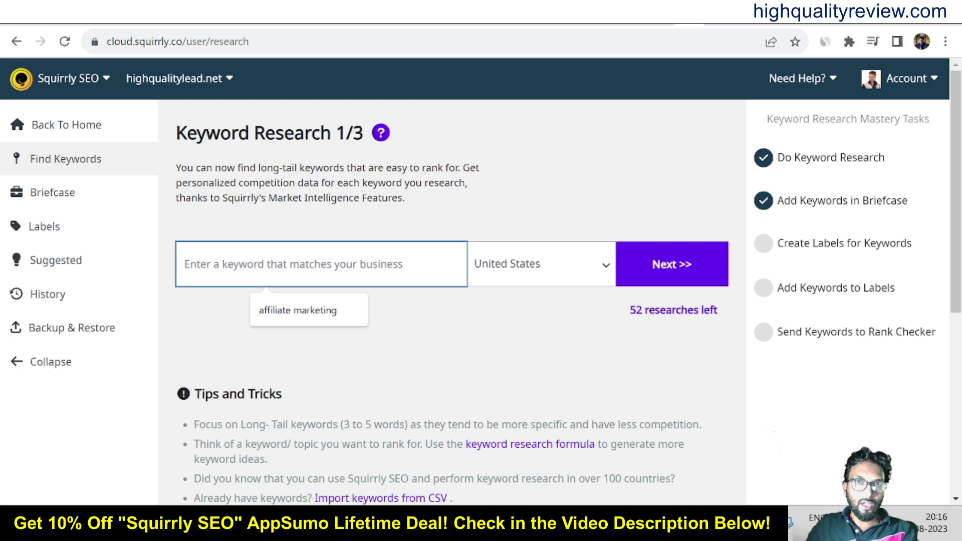
text(video marketing)
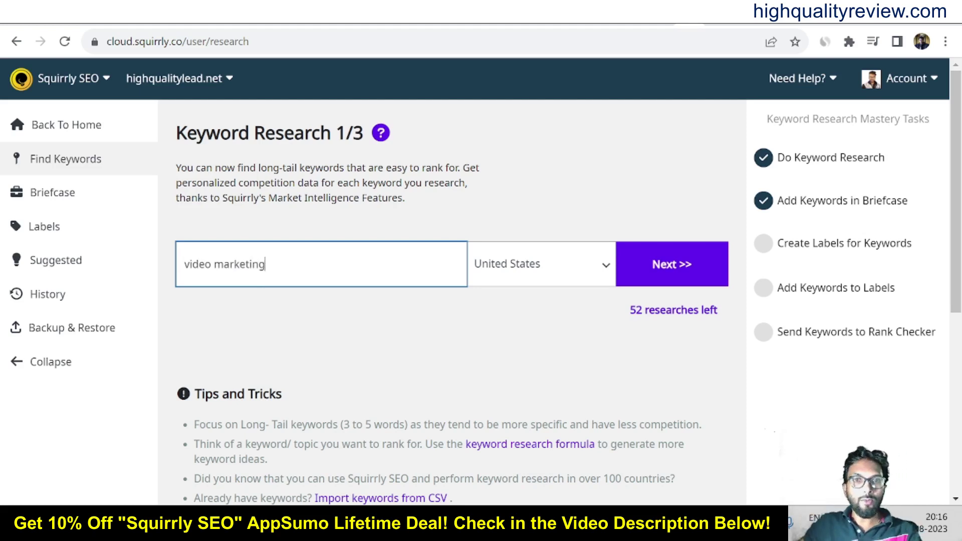
click(569, 276)
click(501, 314)
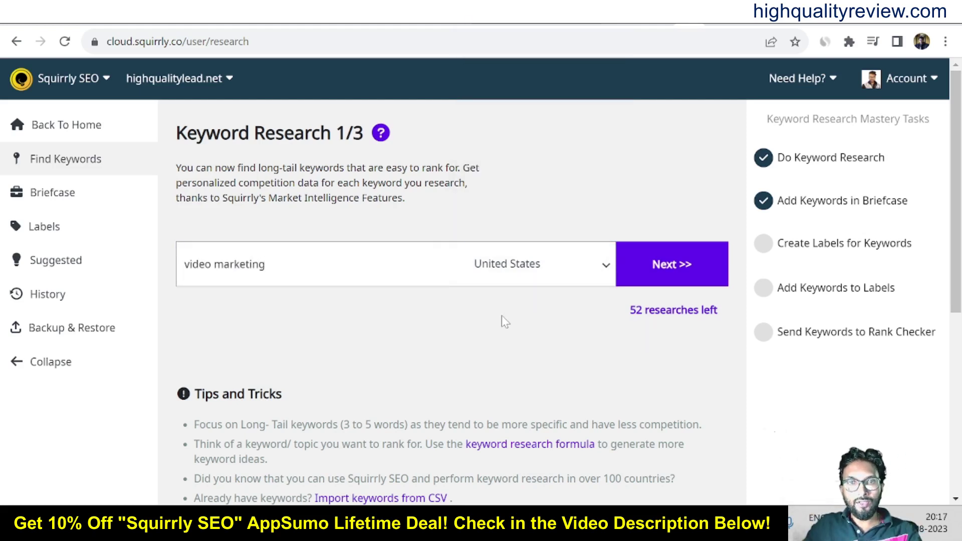
click(671, 264)
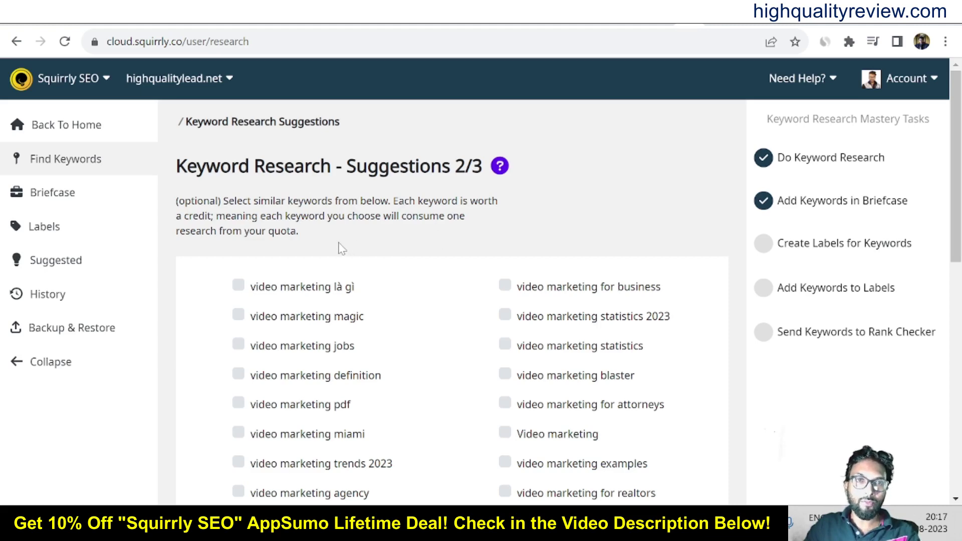
Step: Select 'video marketing statistics 2023', 'for business' and 'trends 2023', then run the research
scroll(461, 376, down, 3)
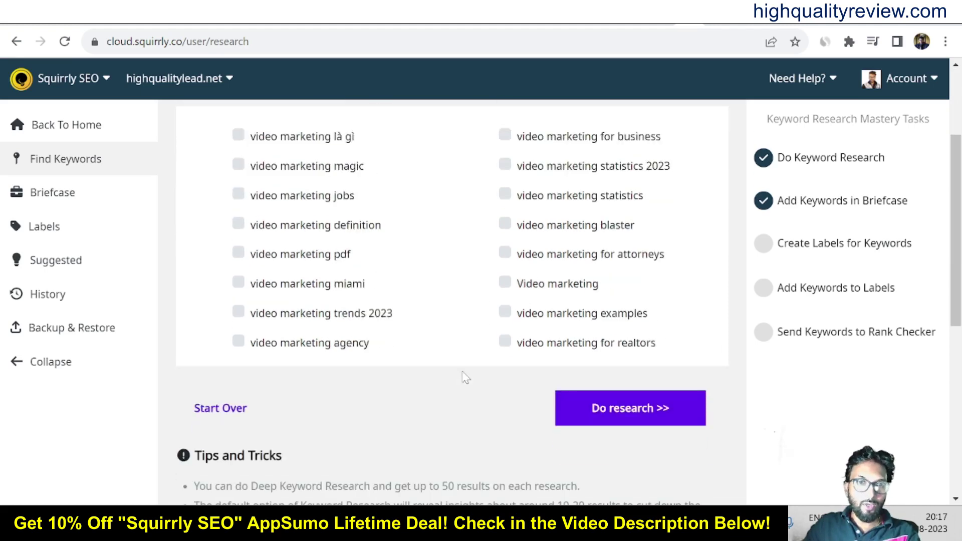
scroll(465, 377, up, 3)
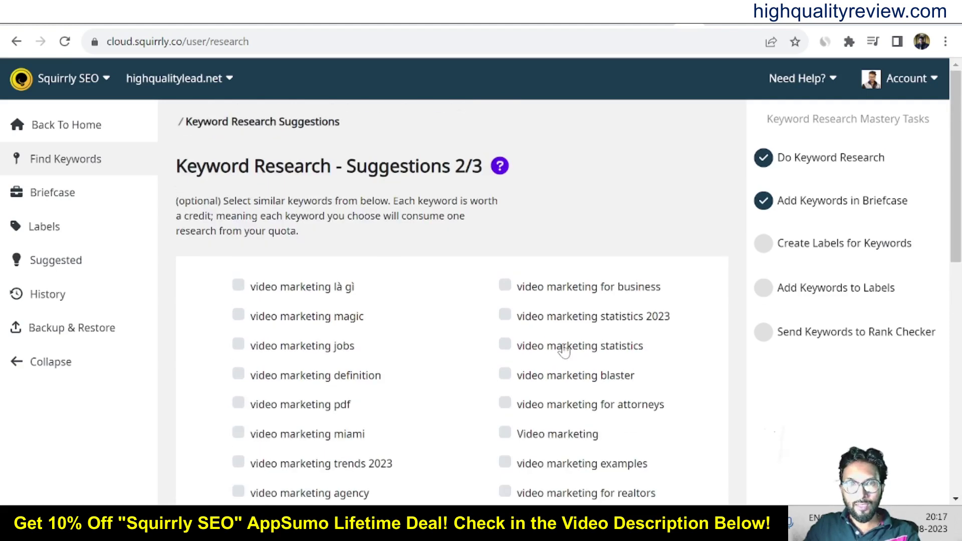
click(506, 317)
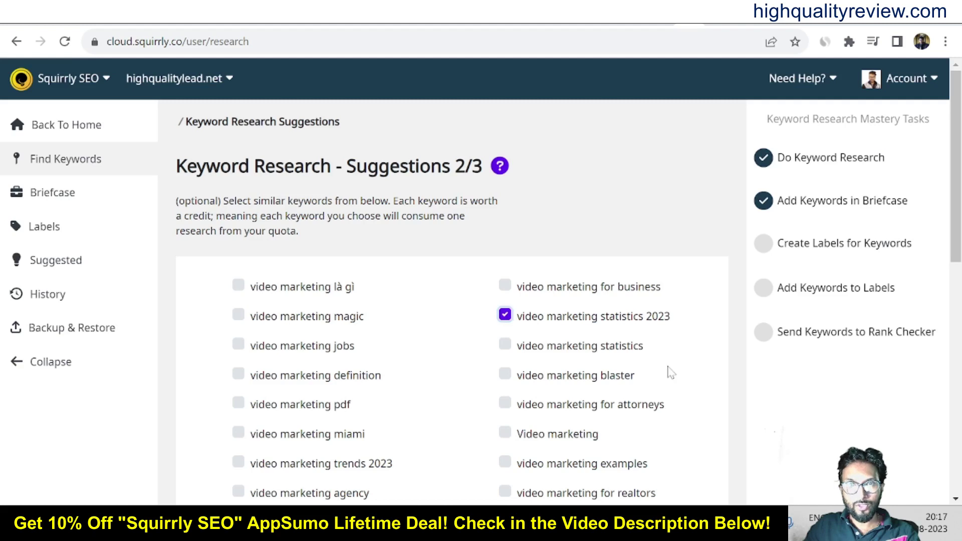
click(504, 286)
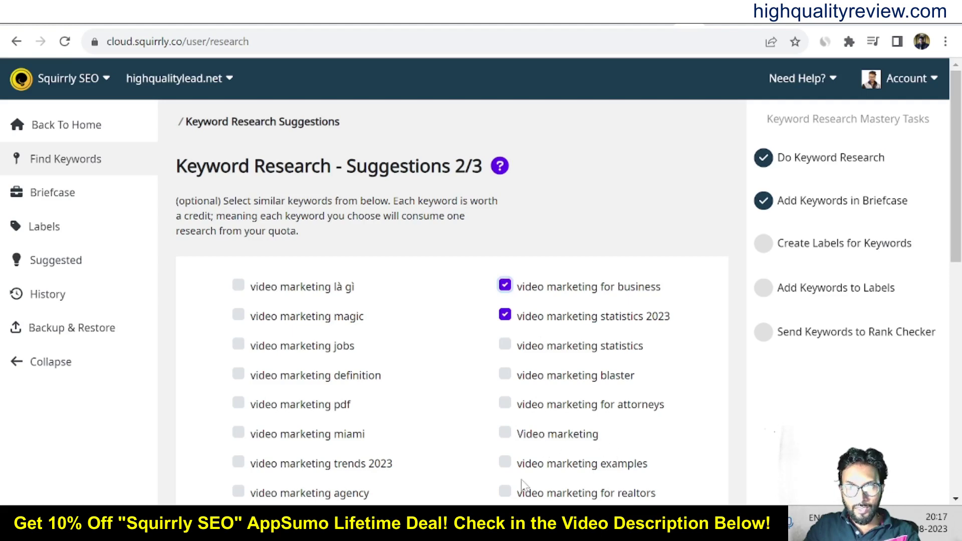
scroll(671, 457, down, 3)
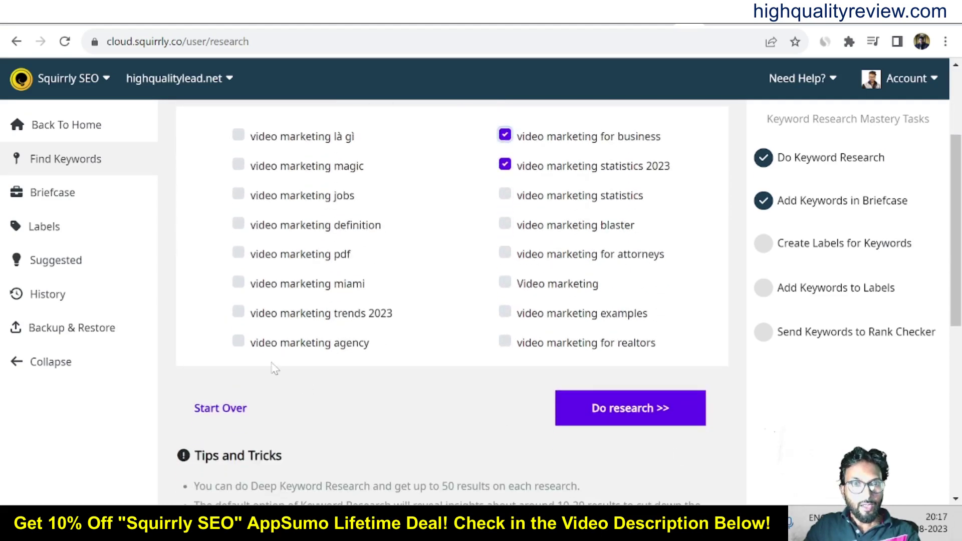
click(239, 313)
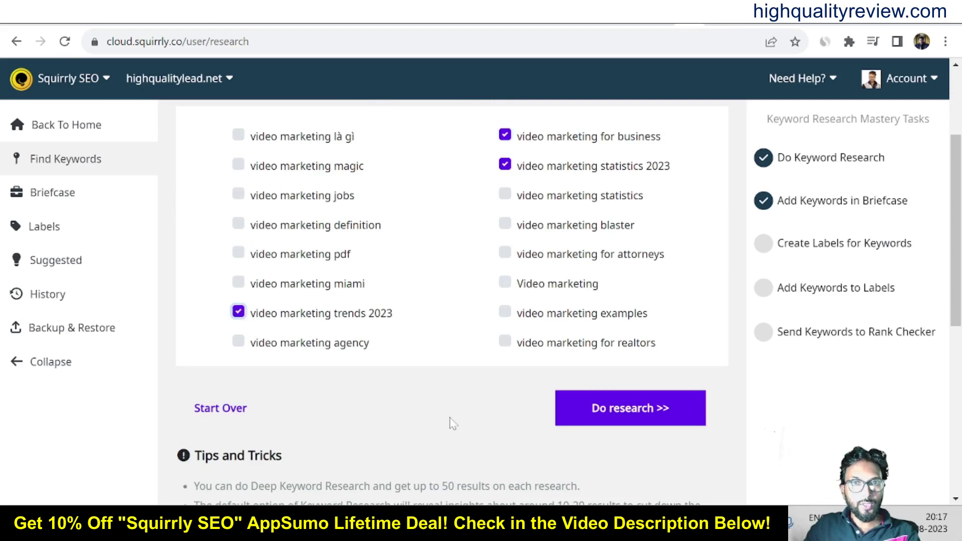
scroll(453, 421, up, 1)
scroll(454, 421, down, 1)
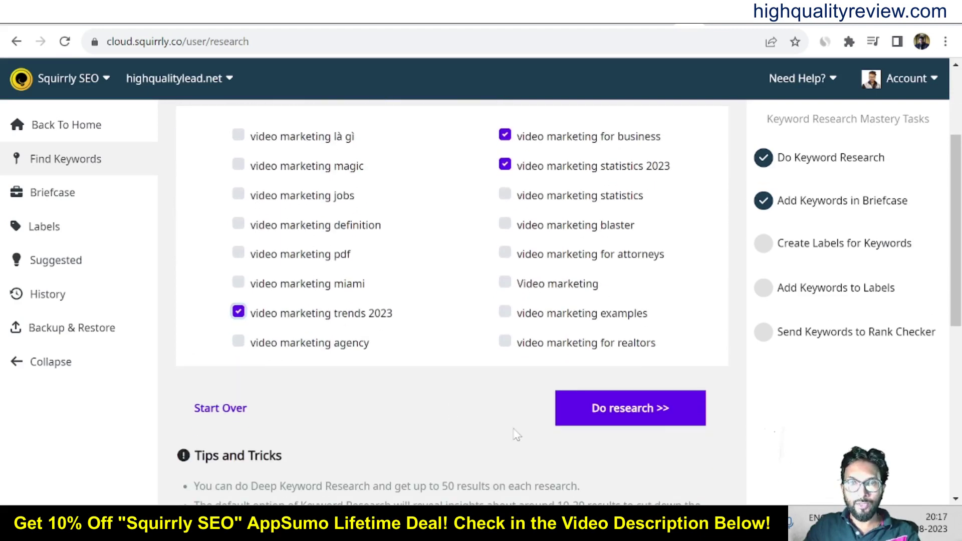
click(635, 409)
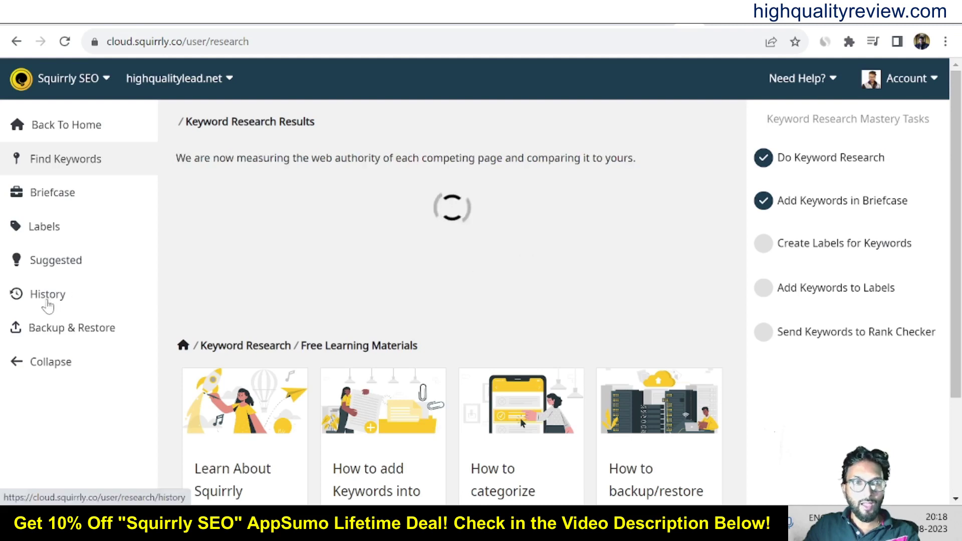
Step: Open the keyword research History in a new browser tab
right_click(48, 300)
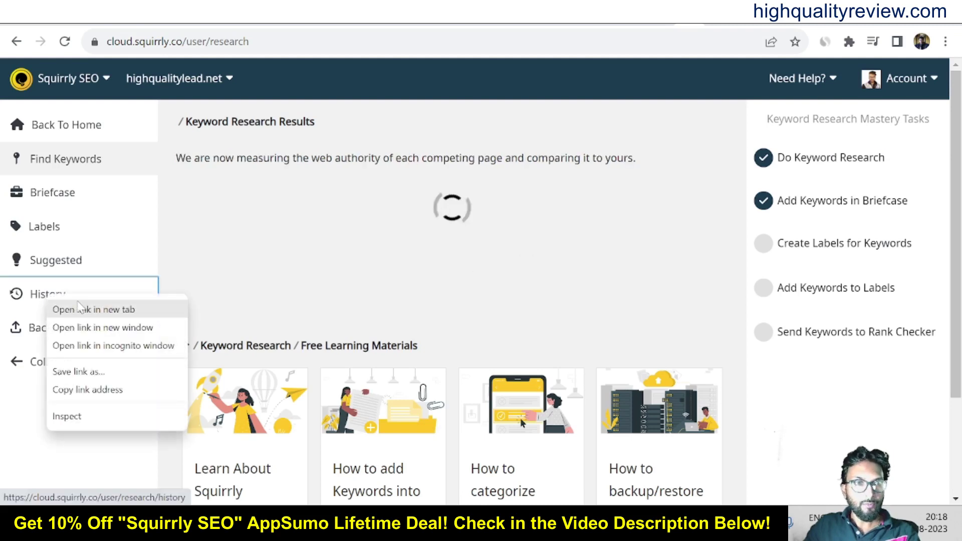
click(77, 309)
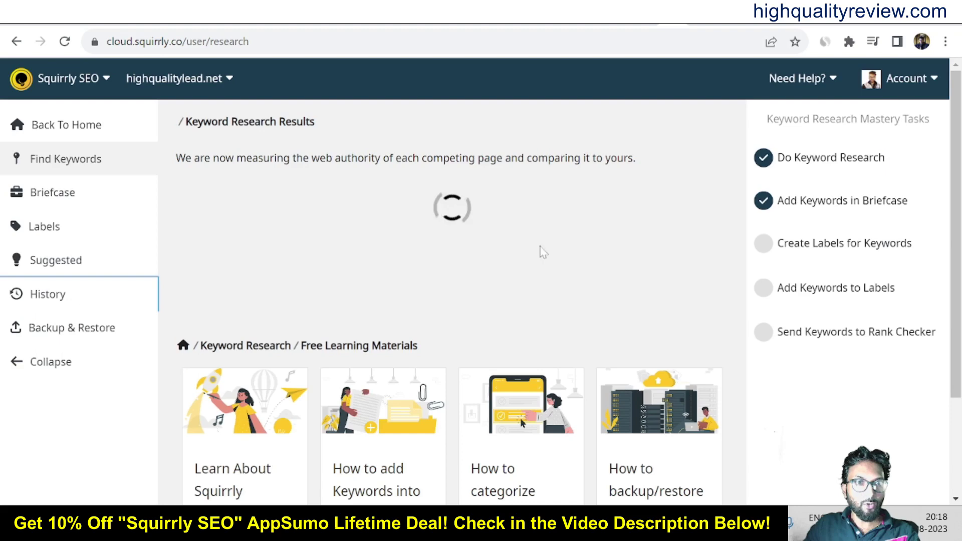
click(682, 26)
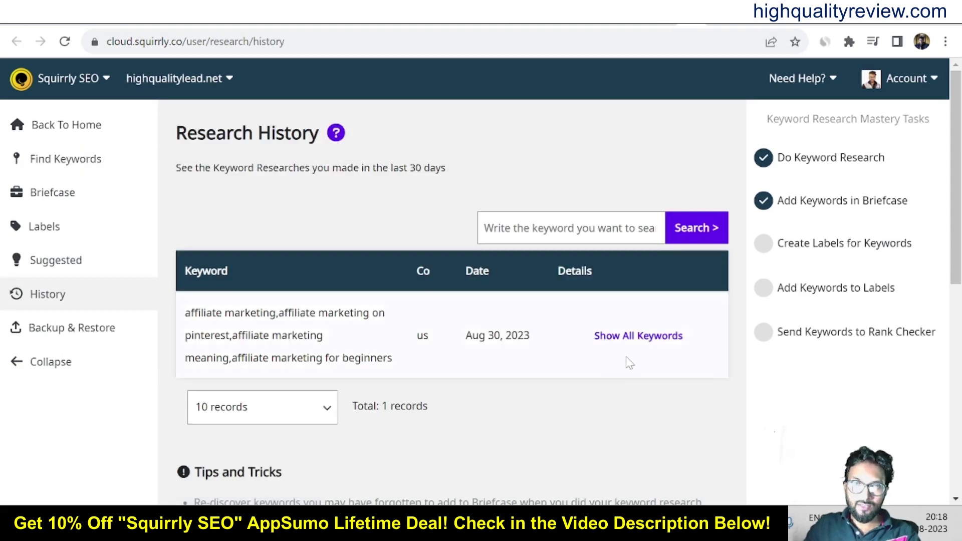
Step: Add 'affiliate marketing book' from the earlier affiliate marketing research to the briefcase
click(627, 340)
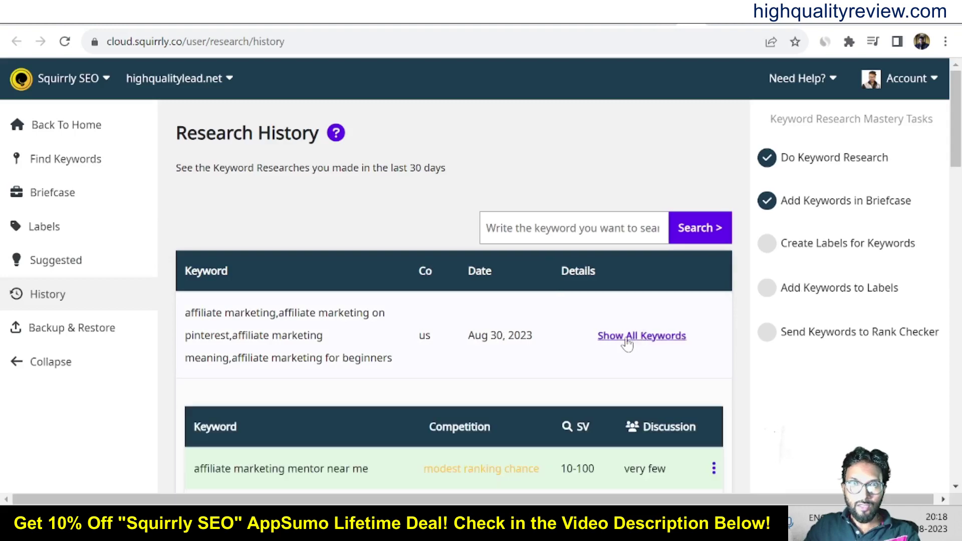
scroll(548, 349, down, 4)
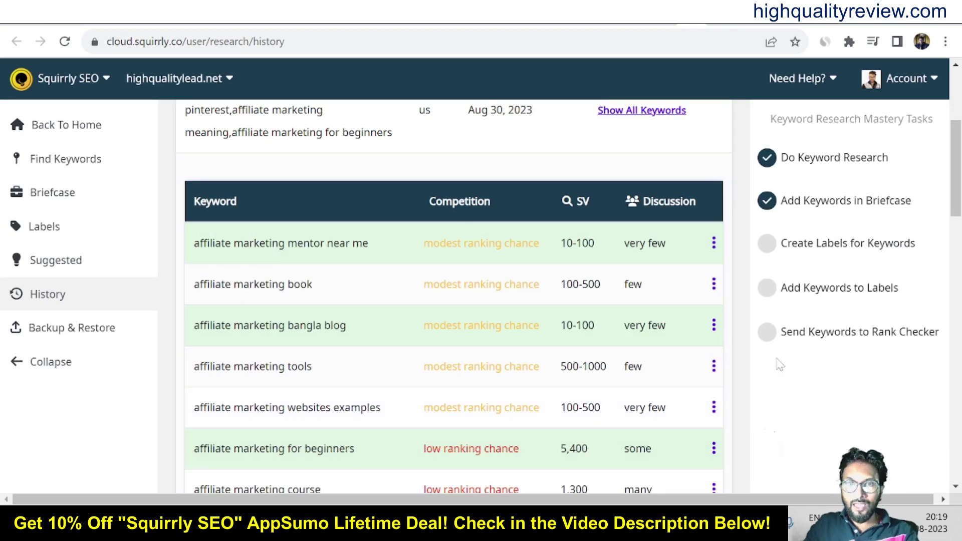
click(713, 284)
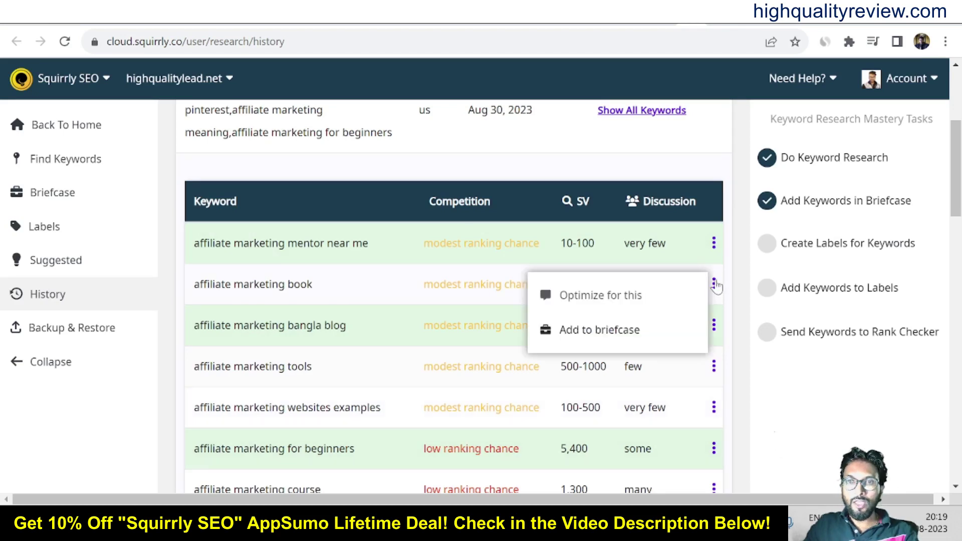
click(579, 329)
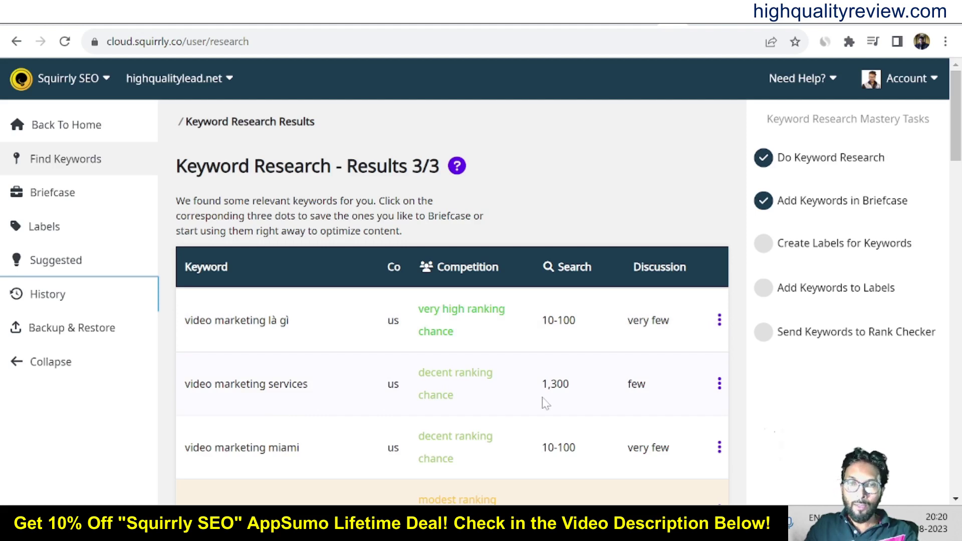
Step: Review the Results 3/3 table and add 'video marketing services' (1,300 searches) to the briefcase
drag(540, 385, 586, 387)
click(586, 389)
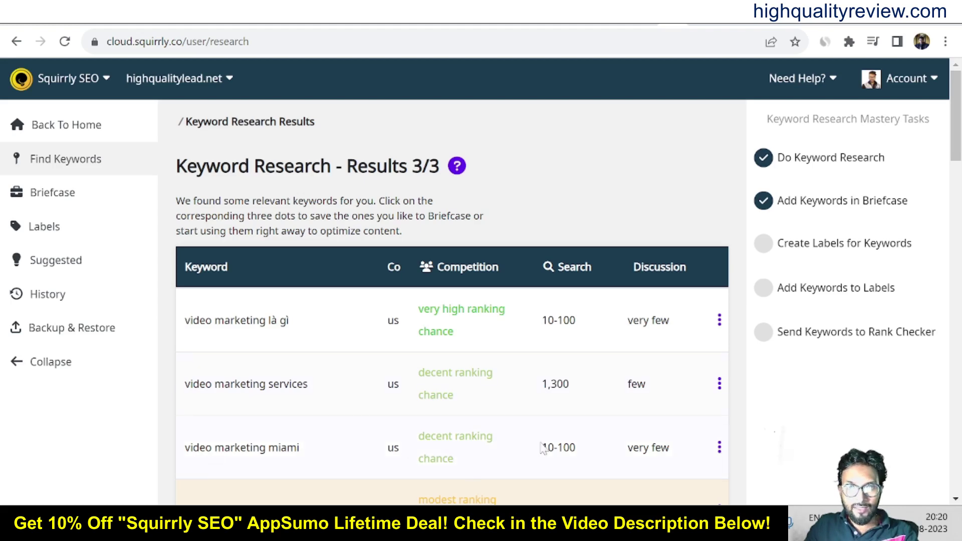
scroll(543, 449, down, 3)
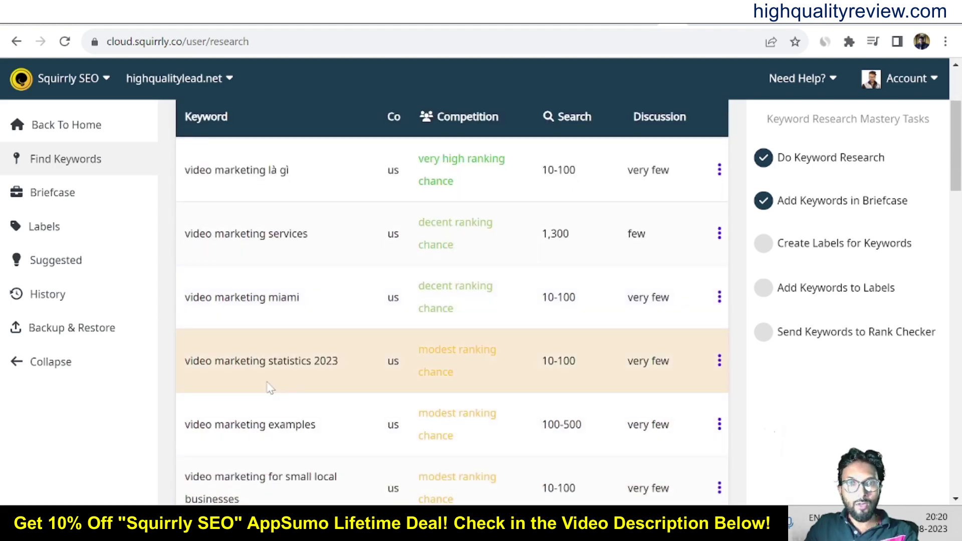
scroll(334, 306, down, 15)
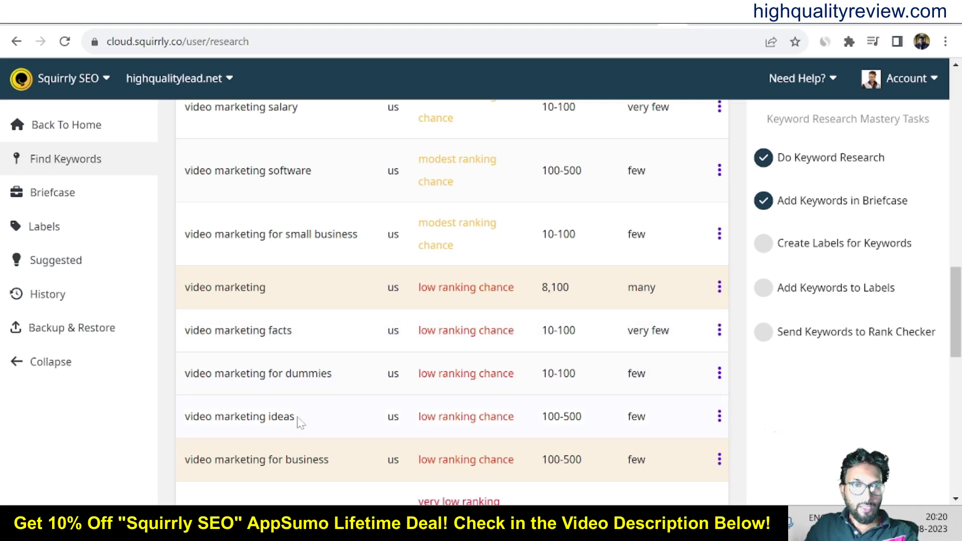
scroll(313, 420, down, 3)
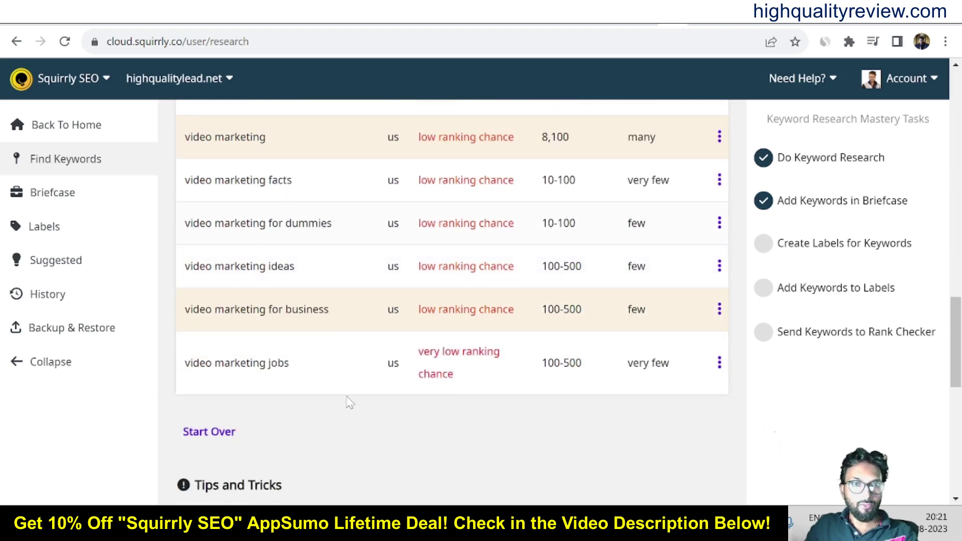
scroll(526, 416, up, 2)
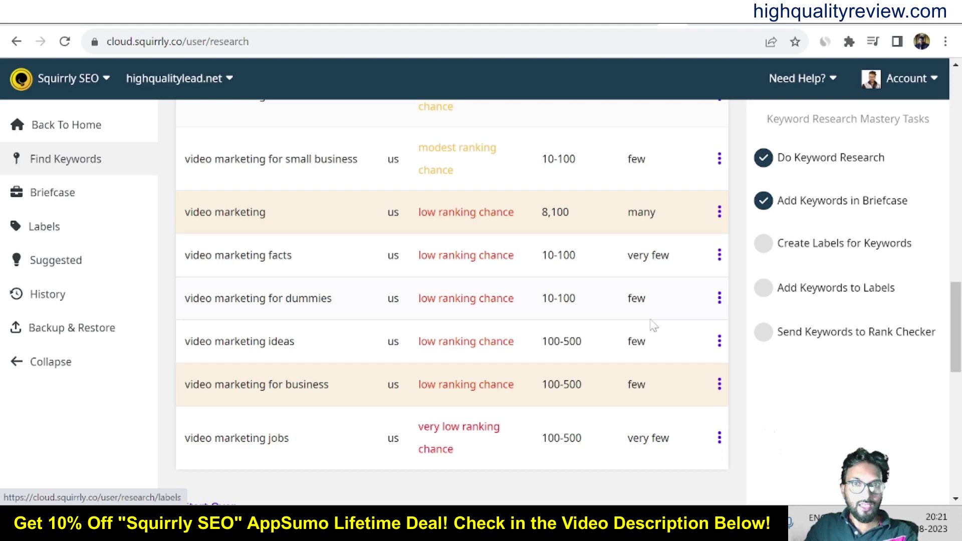
scroll(670, 318, up, 15)
scroll(670, 317, up, 2)
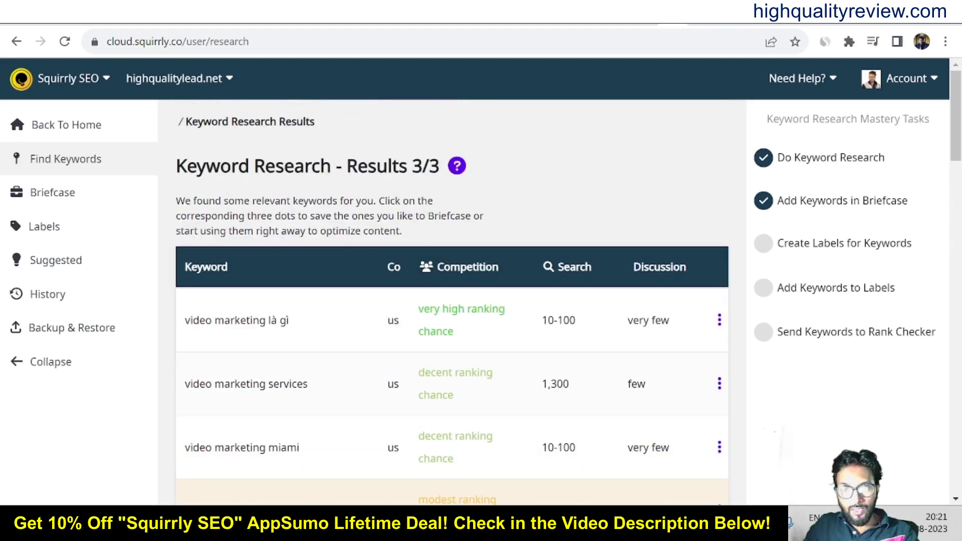
click(719, 384)
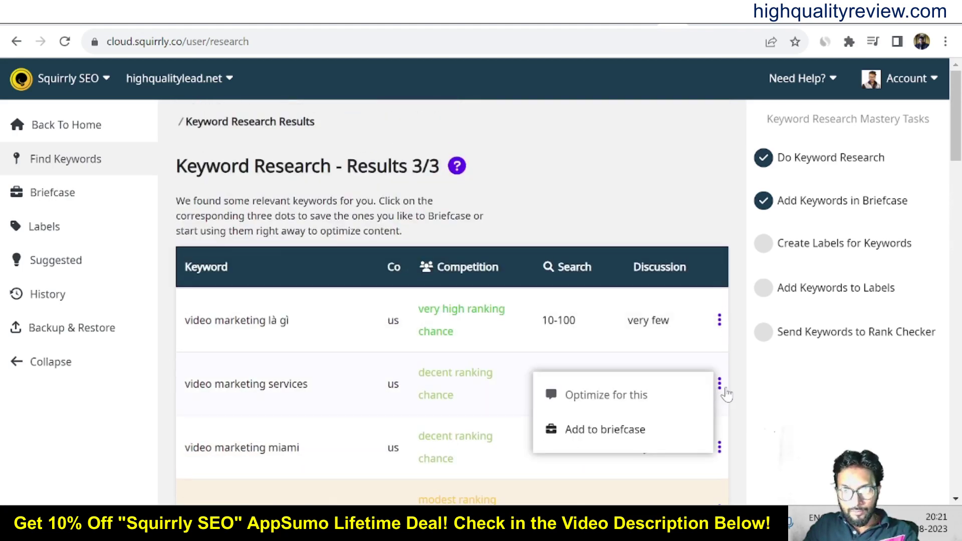
click(584, 431)
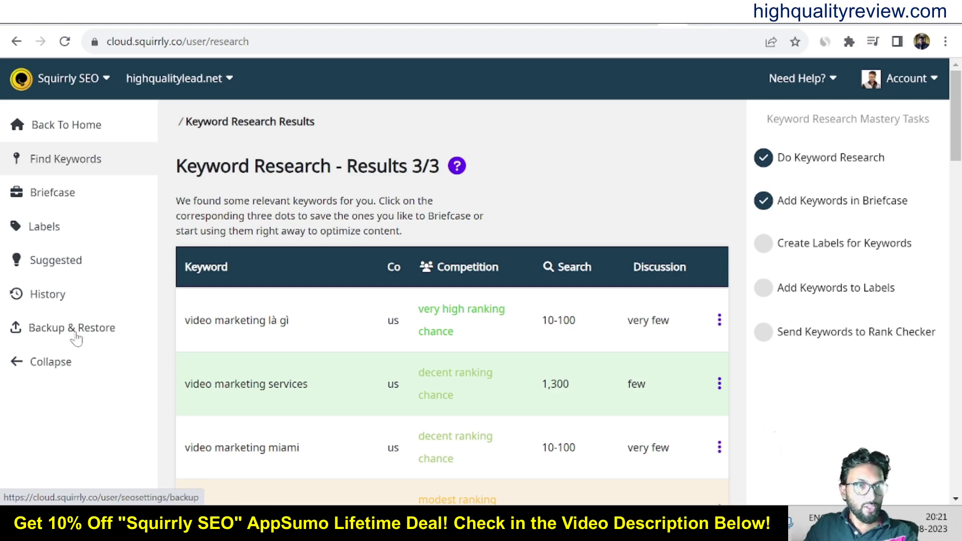
Step: Look over the saved keywords in the Briefcase, then go back
click(49, 198)
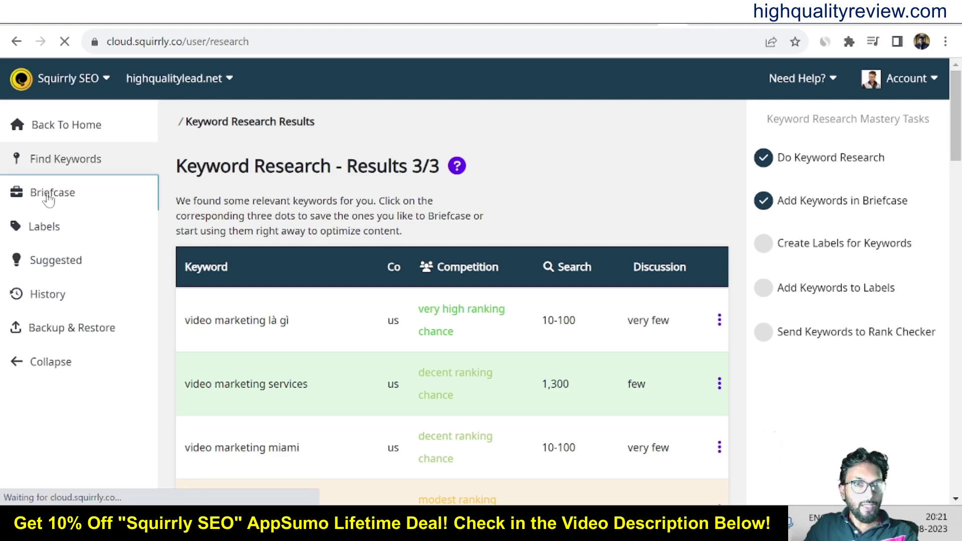
scroll(549, 411, down, 1)
scroll(546, 409, down, 4)
scroll(528, 398, up, 3)
key(alt+Left)
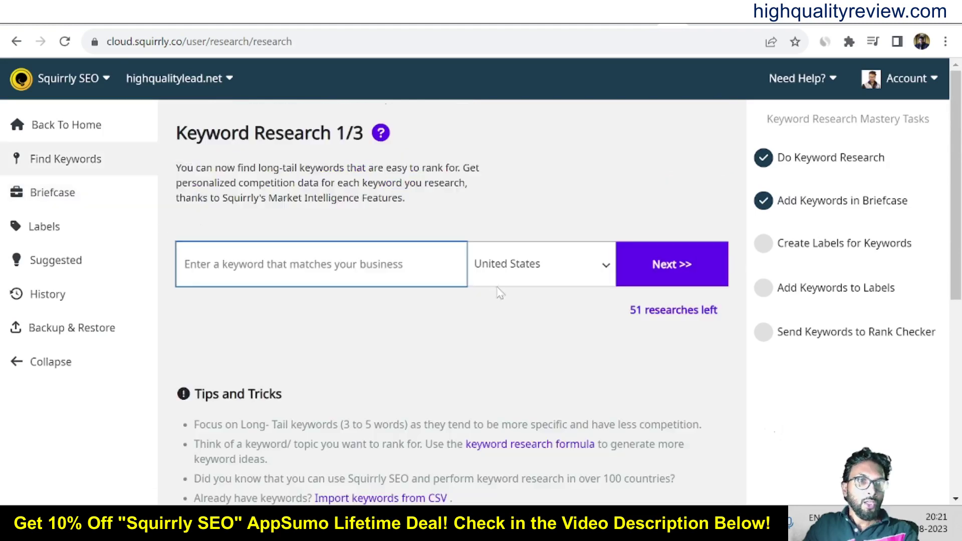
Step: Show all keywords for the video marketing record in the research History
click(44, 296)
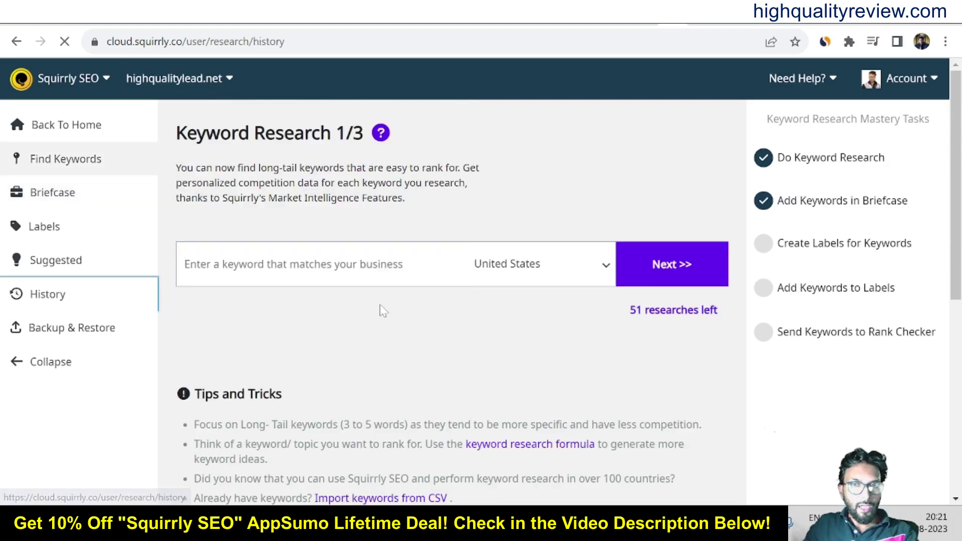
scroll(621, 356, down, 3)
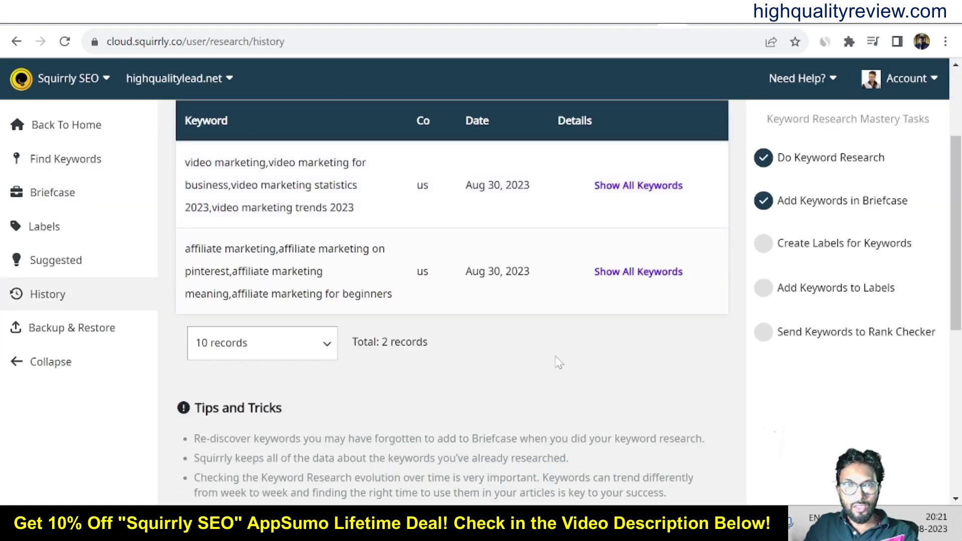
scroll(557, 361, up, 2)
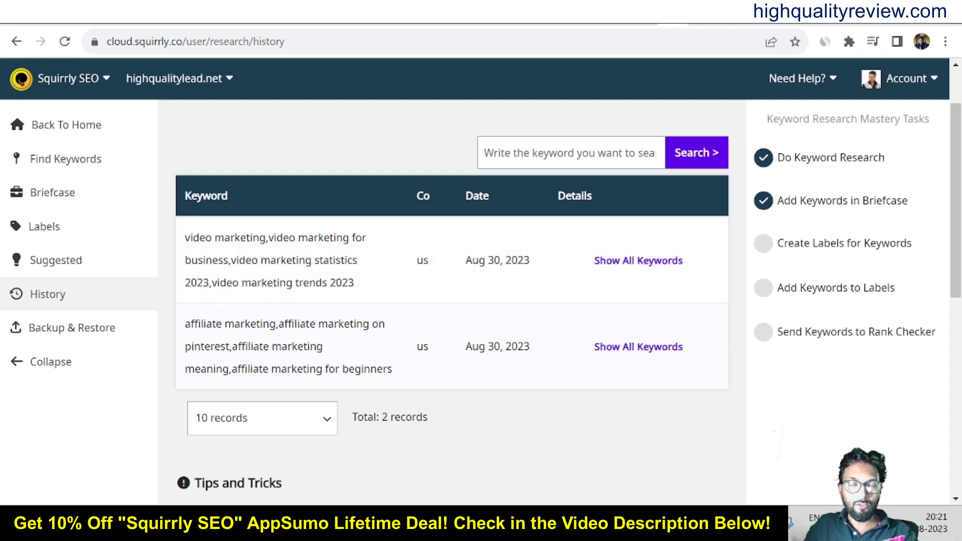
click(636, 261)
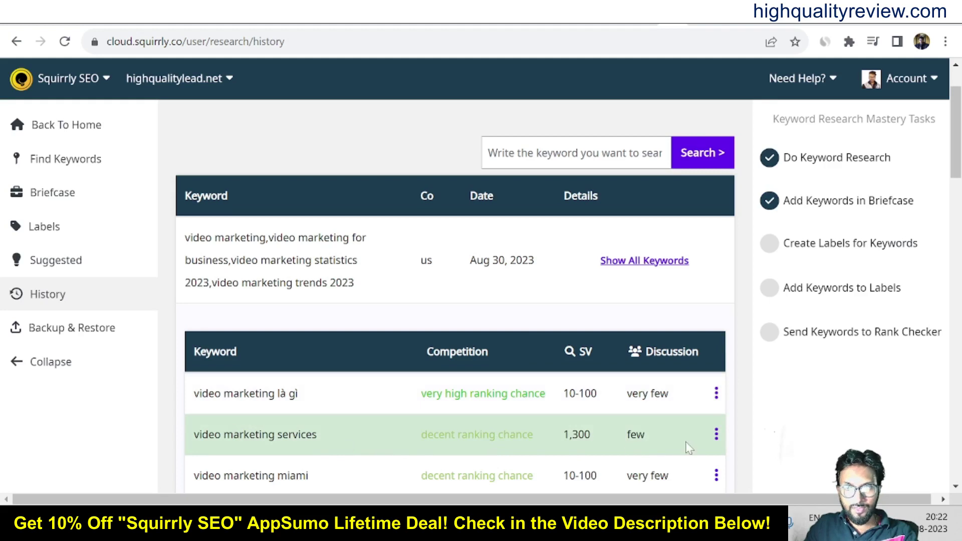
scroll(717, 401, down, 1)
mouse_move(716, 359)
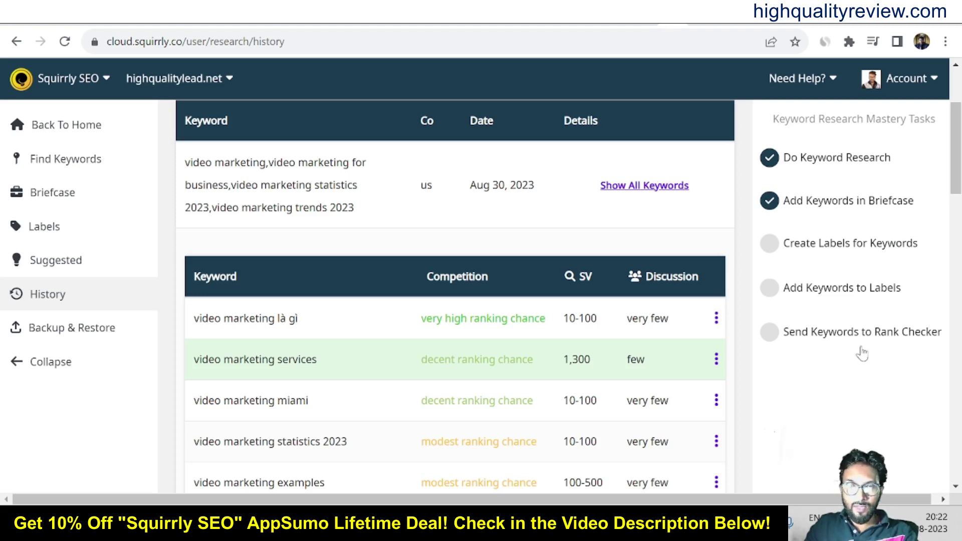
Step: Start a new article optimized for 'video marketing services', then go to WordPress Add Plugins
click(716, 358)
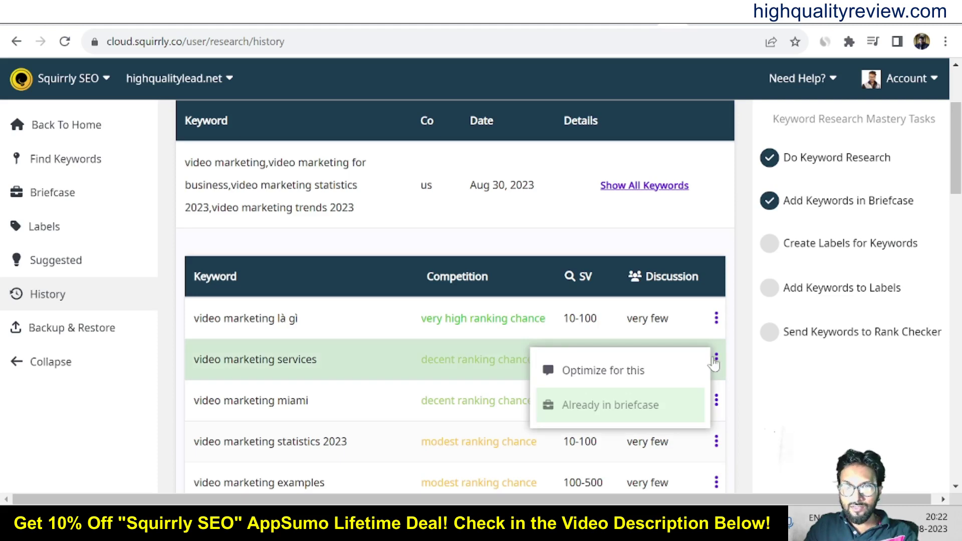
click(583, 376)
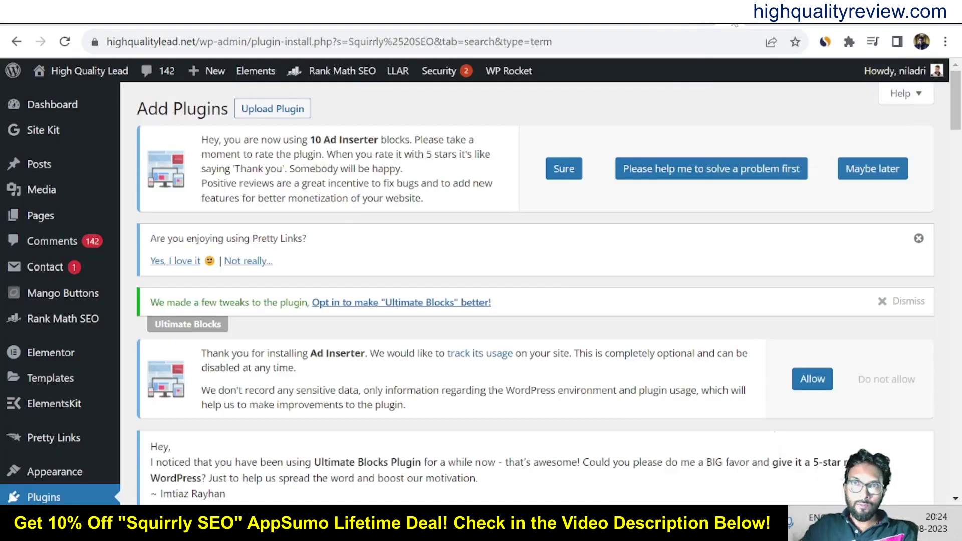
click(726, 25)
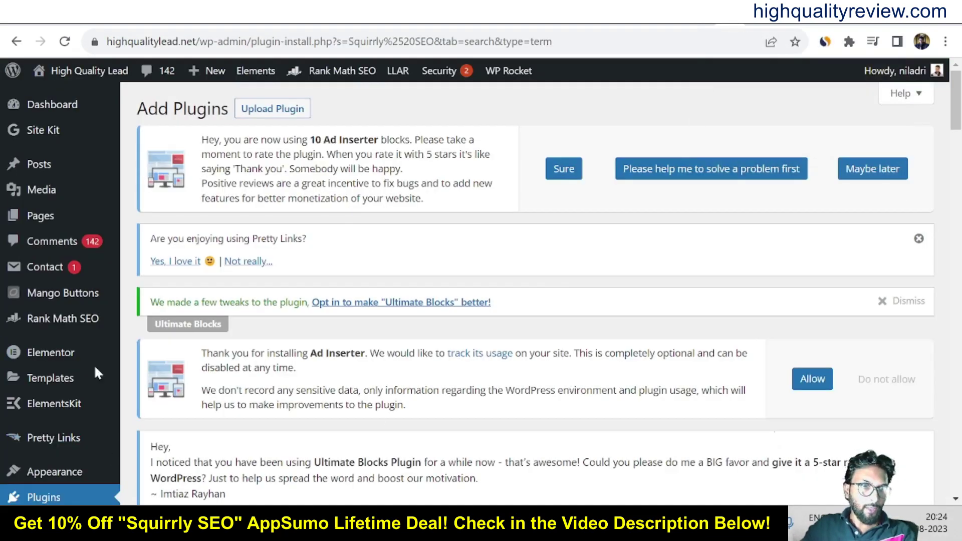
Step: Search WordPress Add Plugins for 'Squirrly SEO' using the title copied from the deal page
scroll(20, 390, down, 5)
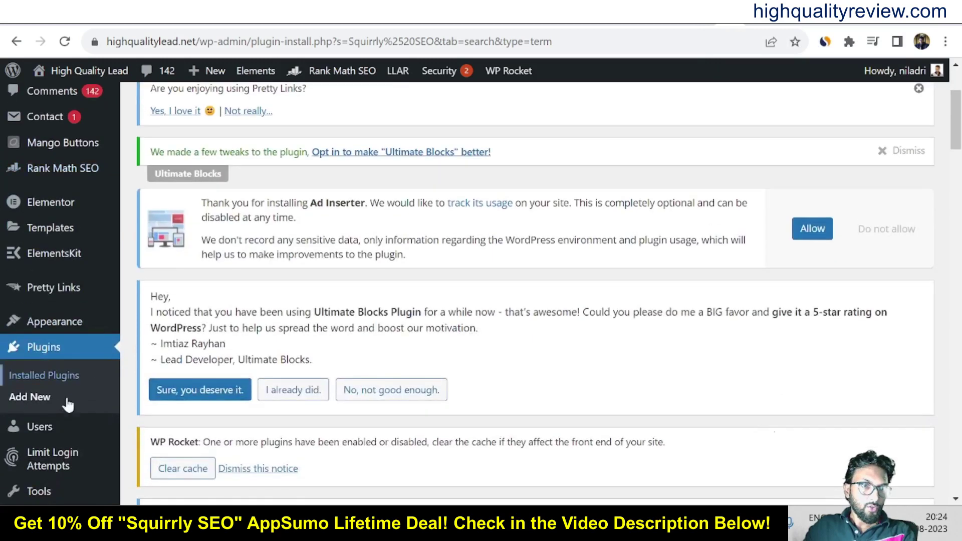
click(31, 323)
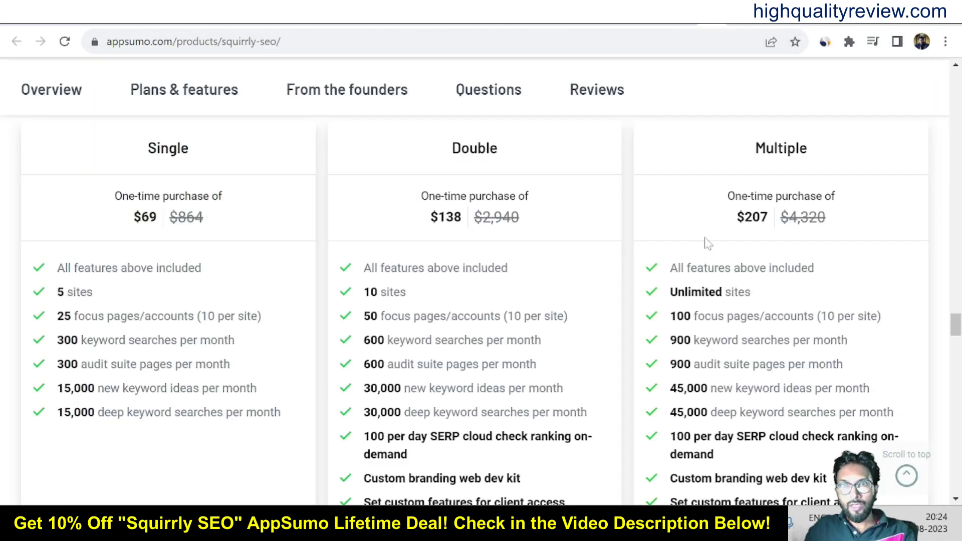
scroll(712, 252, up, 15)
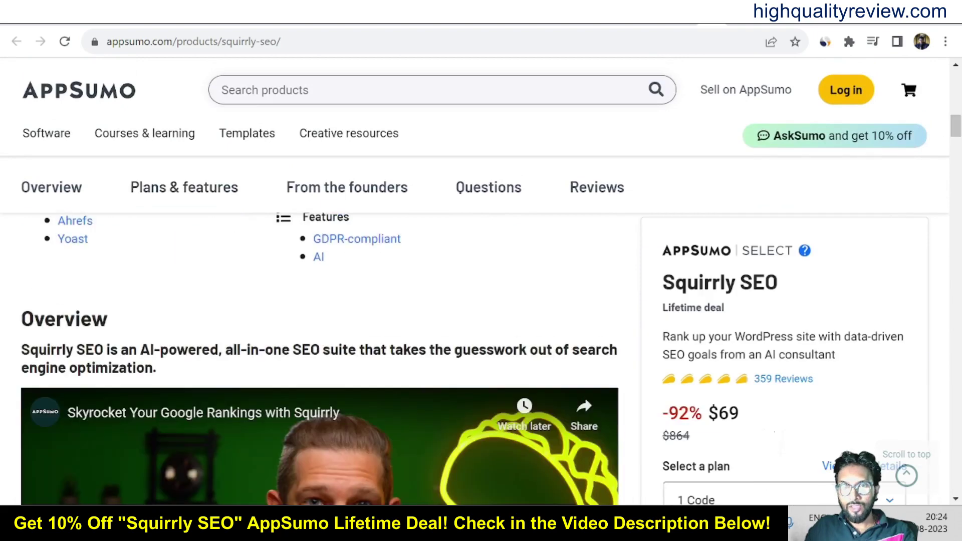
drag(661, 283, 788, 287)
key(ctrl+c)
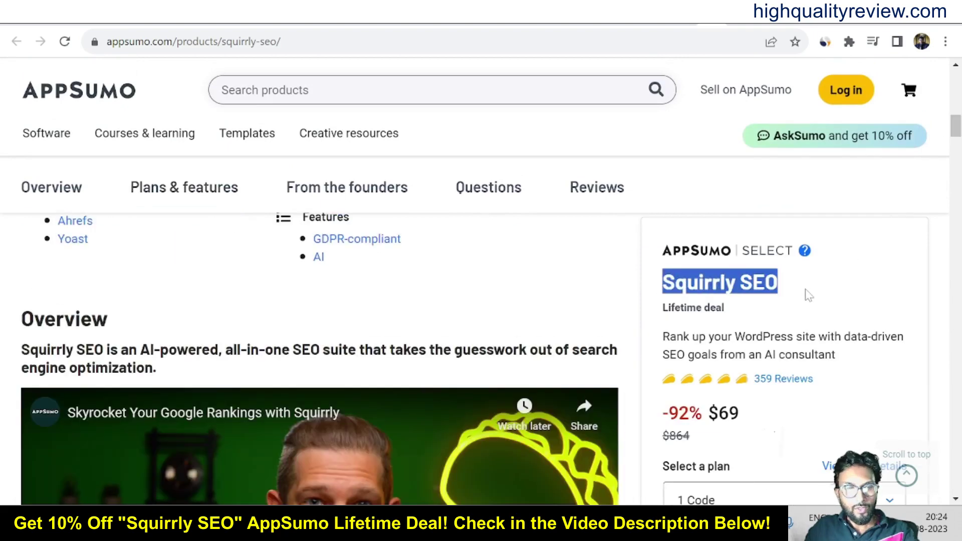
click(713, 15)
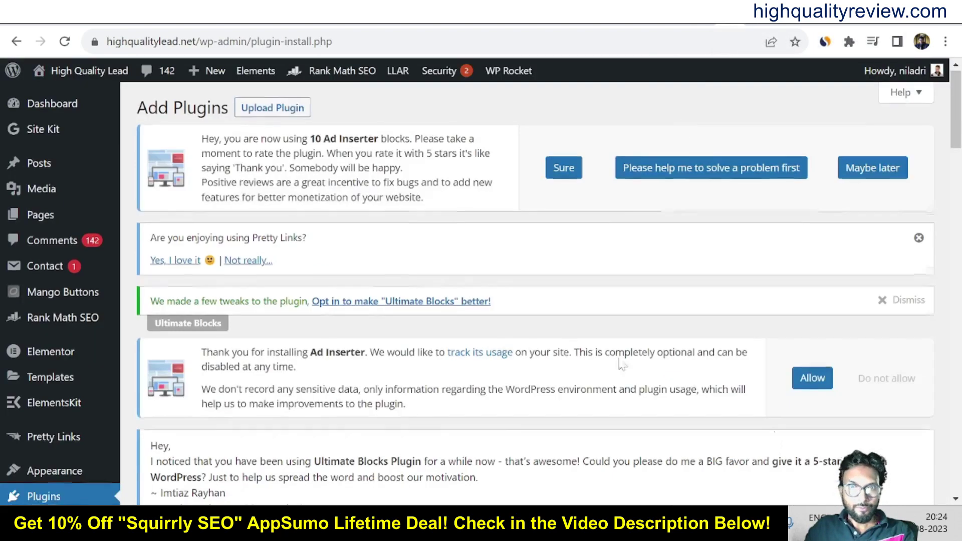
scroll(580, 357, down, 7)
click(802, 185)
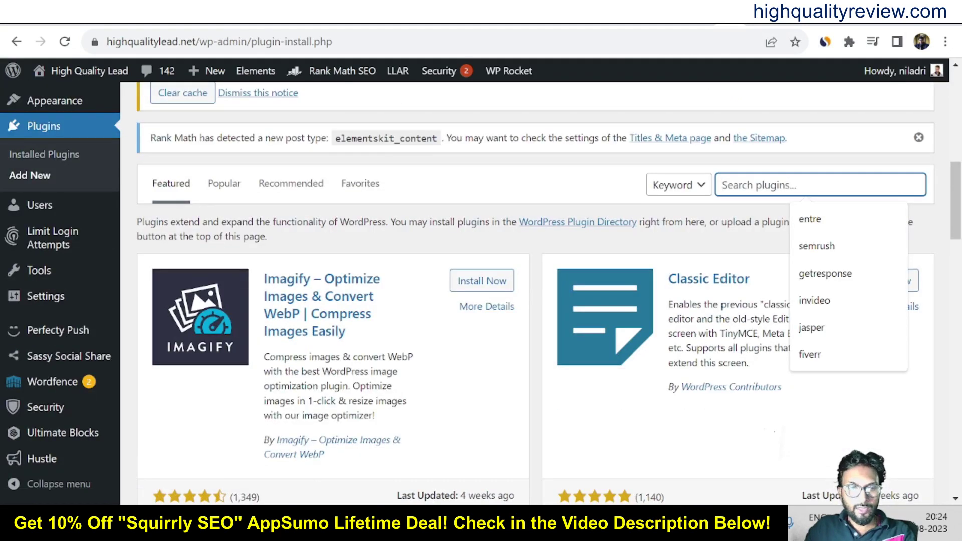
key(ctrl+v)
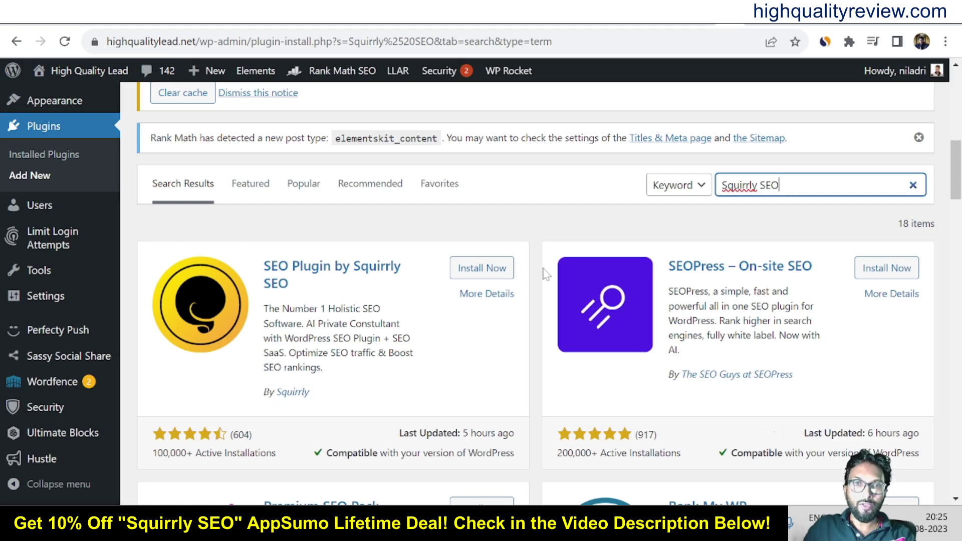
Step: Install and activate SEO Plugin by Squirrly
click(479, 269)
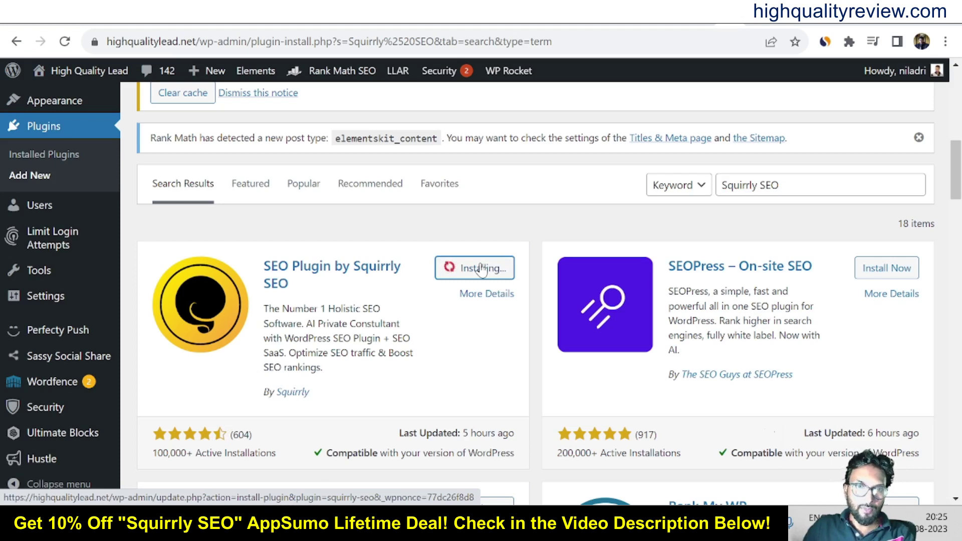
click(484, 268)
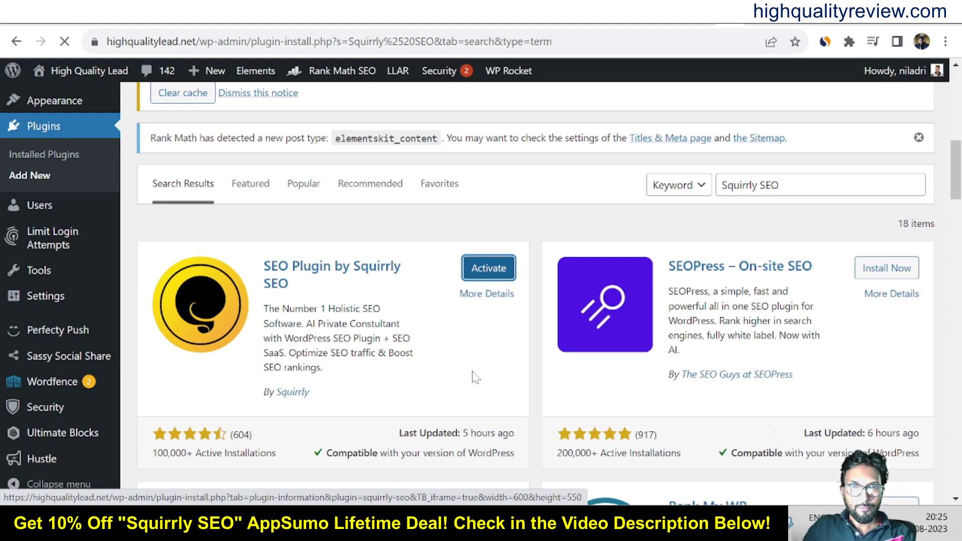
scroll(476, 373, down, 5)
scroll(477, 370, up, 4)
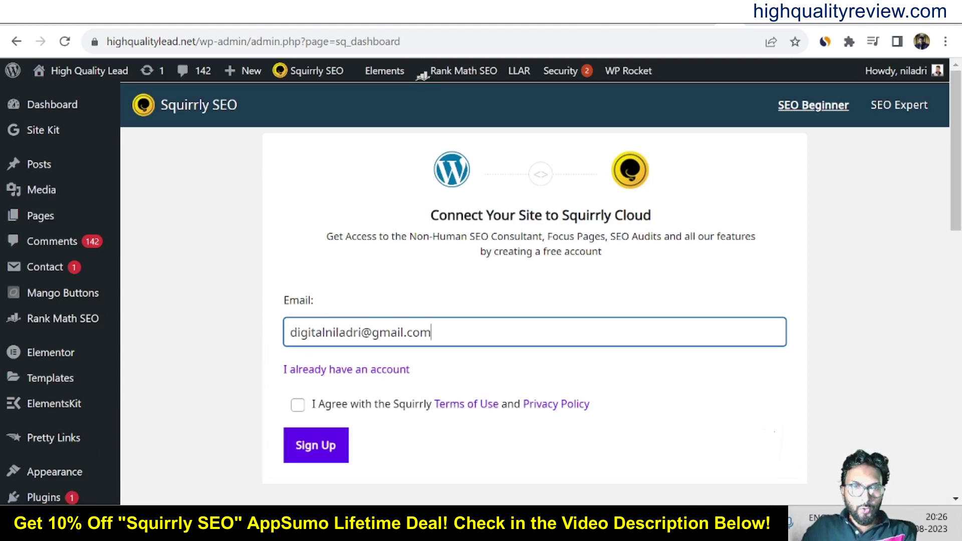
Step: Agree to the Squirrly Terms of Use and sign up to Squirrly Cloud
click(297, 405)
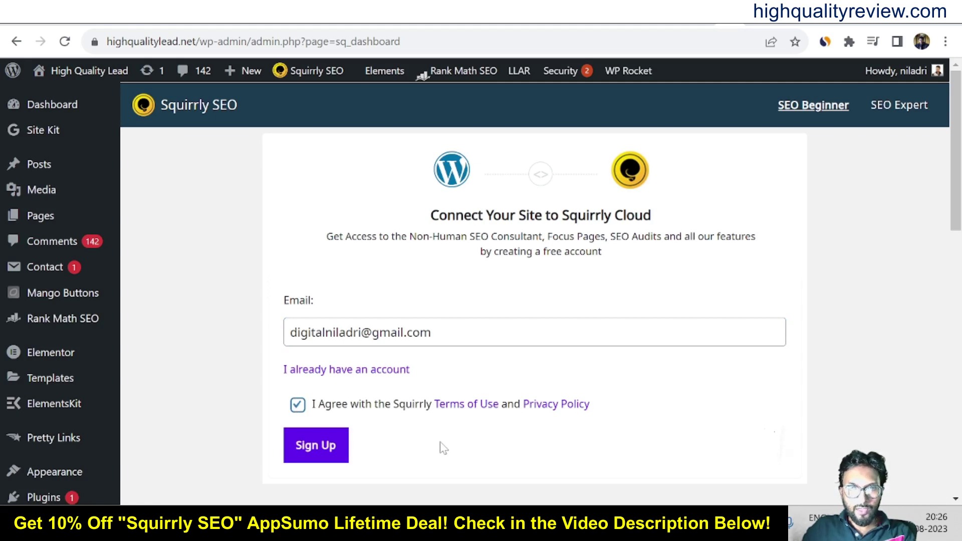
click(325, 453)
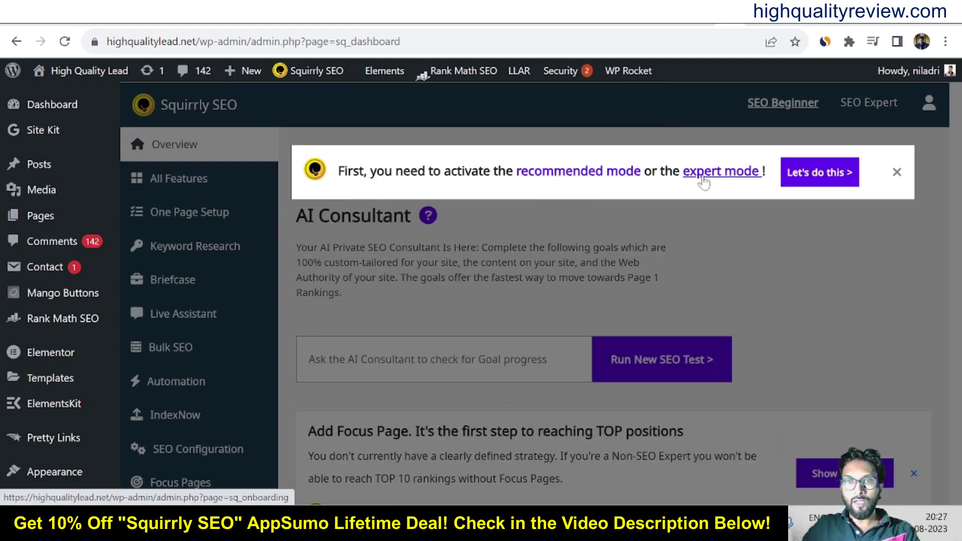
Step: Pick SEO Recommended Mode on Squirrly's One Page Setup screen
click(581, 173)
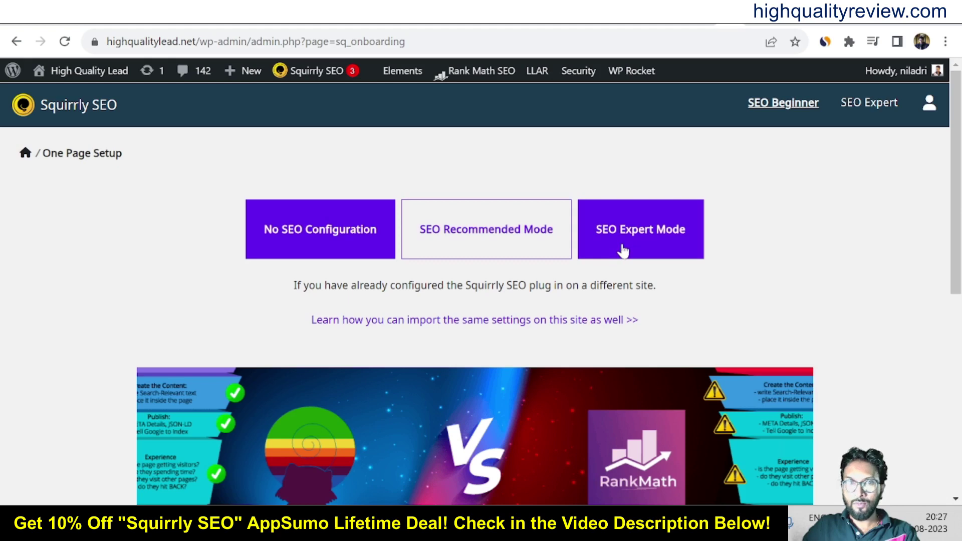
click(452, 234)
scroll(760, 272, down, 7)
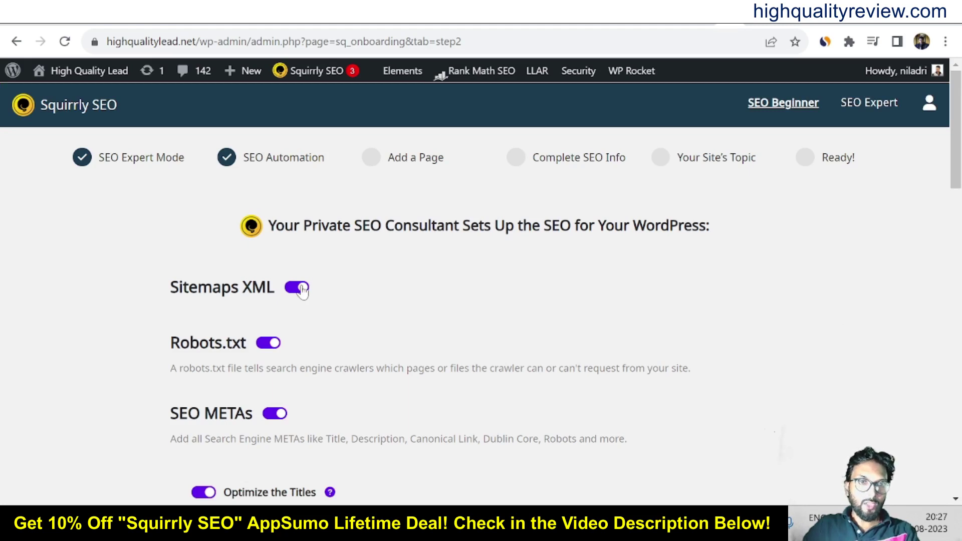
Step: Switch off Sitemaps XML, Robots.txt and SEO METAs, leaving E-commerce enabled
click(301, 288)
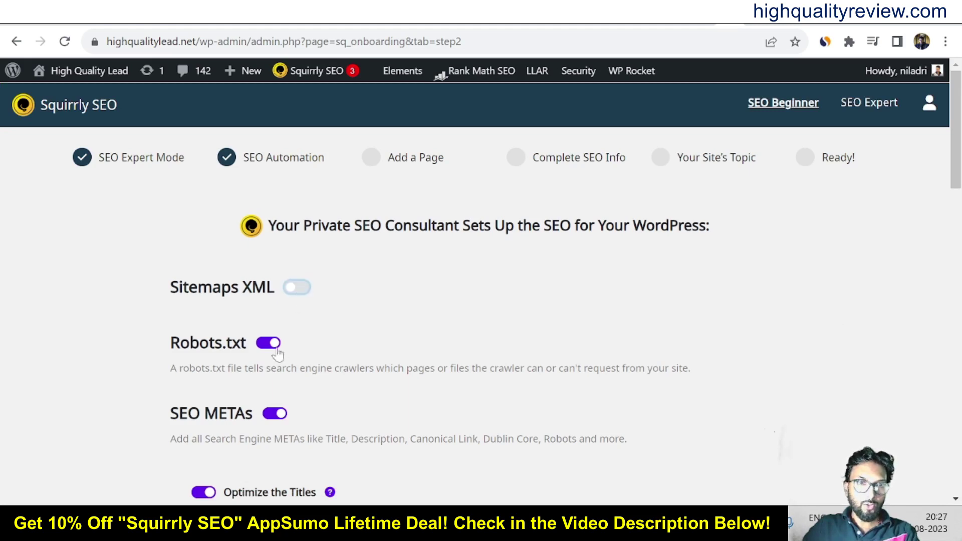
click(276, 348)
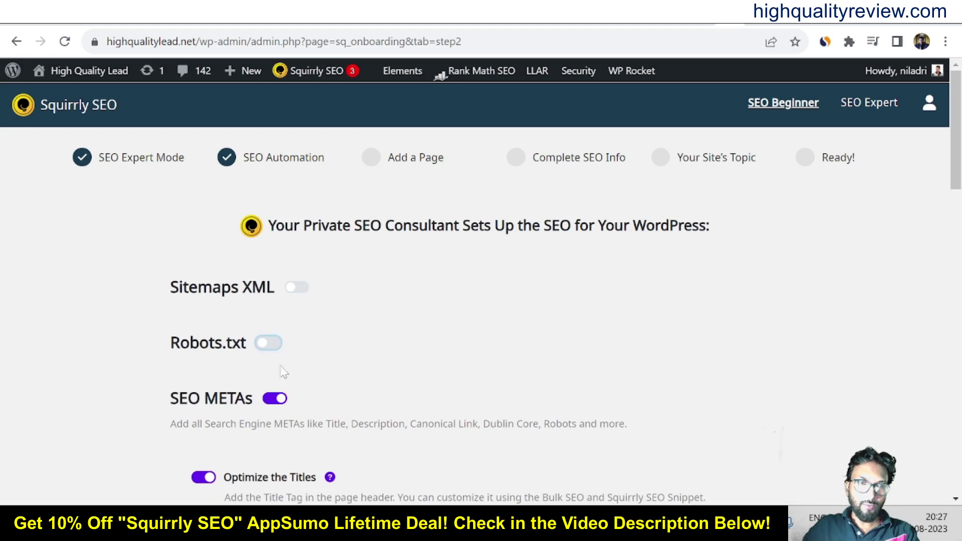
click(277, 399)
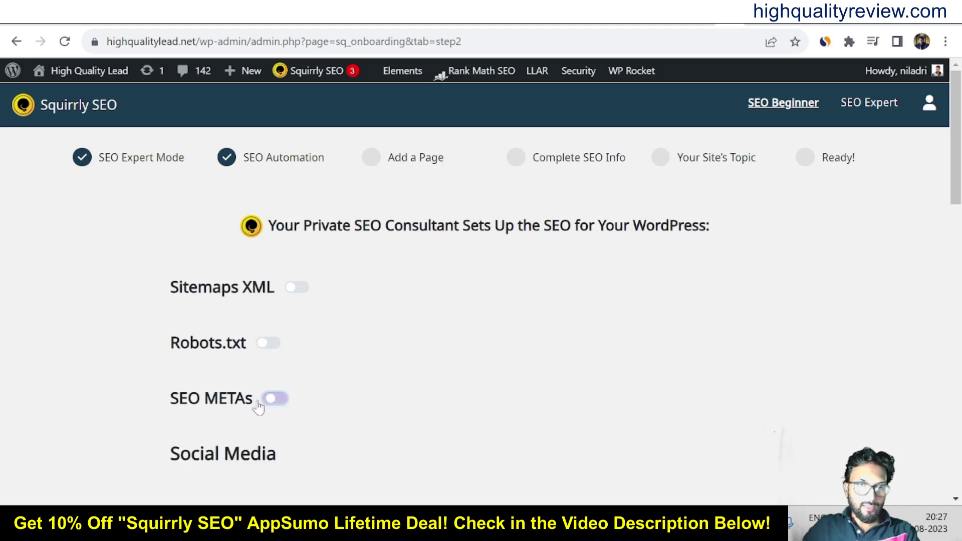
scroll(105, 379, down, 3)
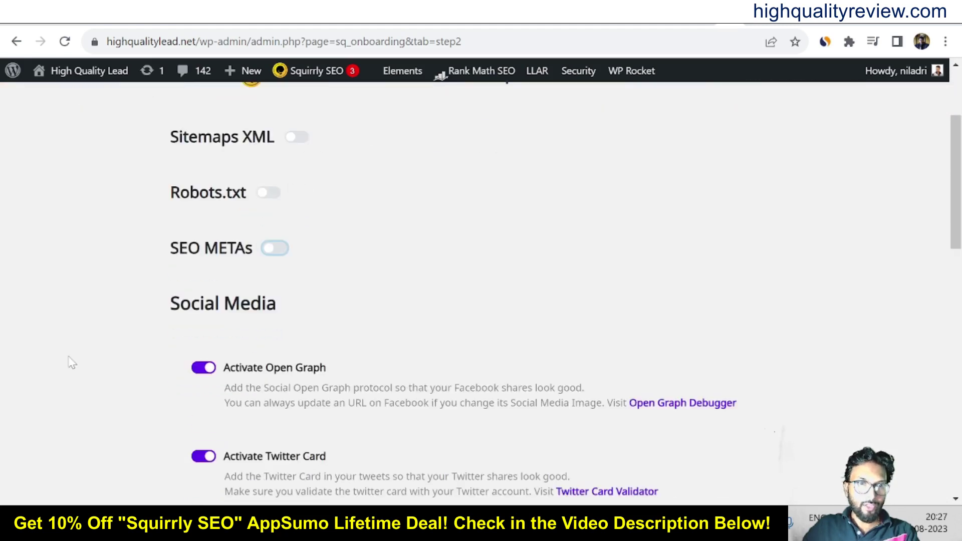
scroll(405, 381, down, 3)
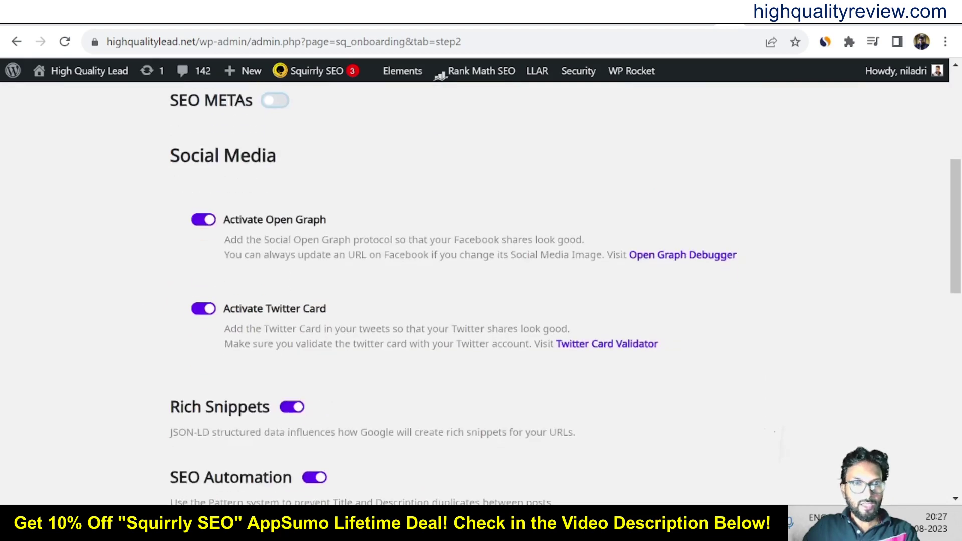
scroll(401, 380, down, 3)
scroll(355, 391, down, 3)
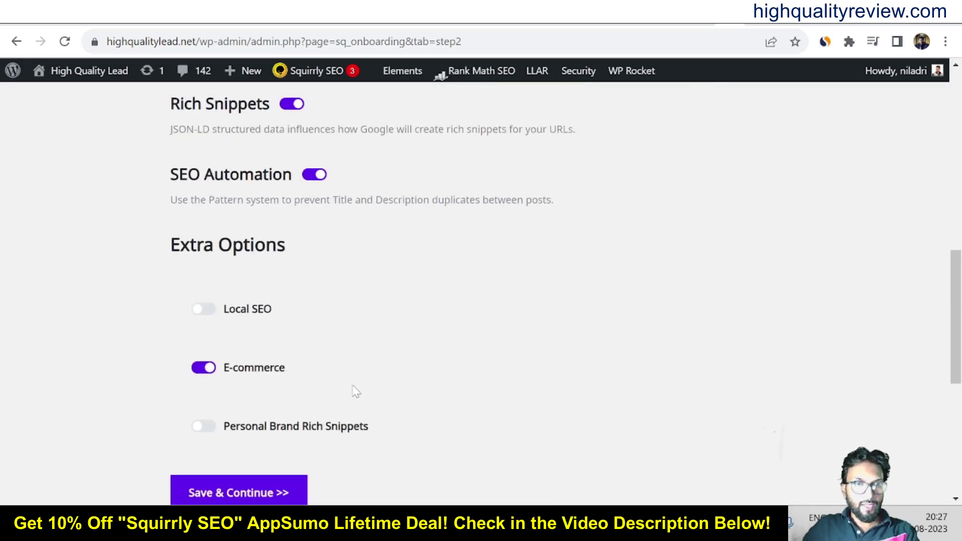
scroll(381, 389, down, 4)
Step: Save & Continue to the Add a page step, then open a new Chrome tab
click(243, 280)
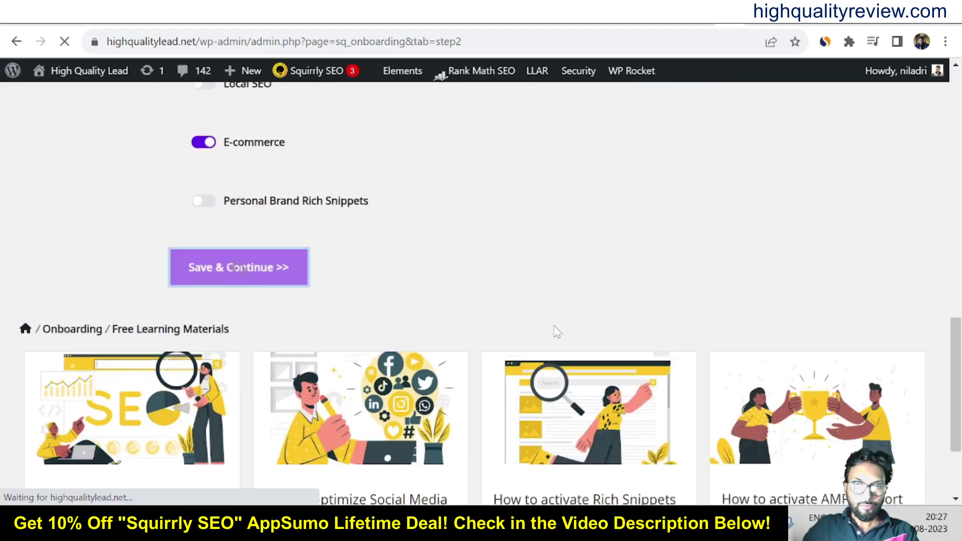
scroll(509, 348, down, 2)
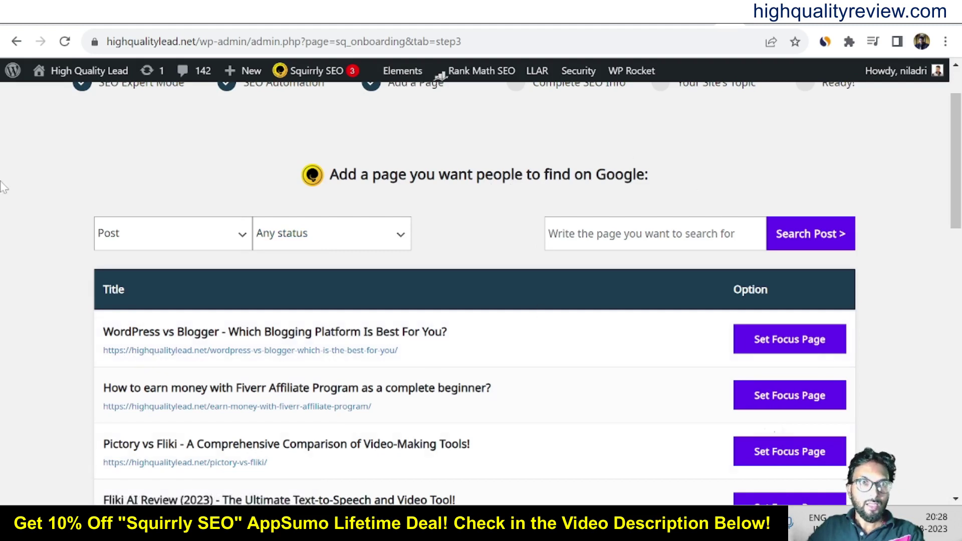
key(ctrl+t)
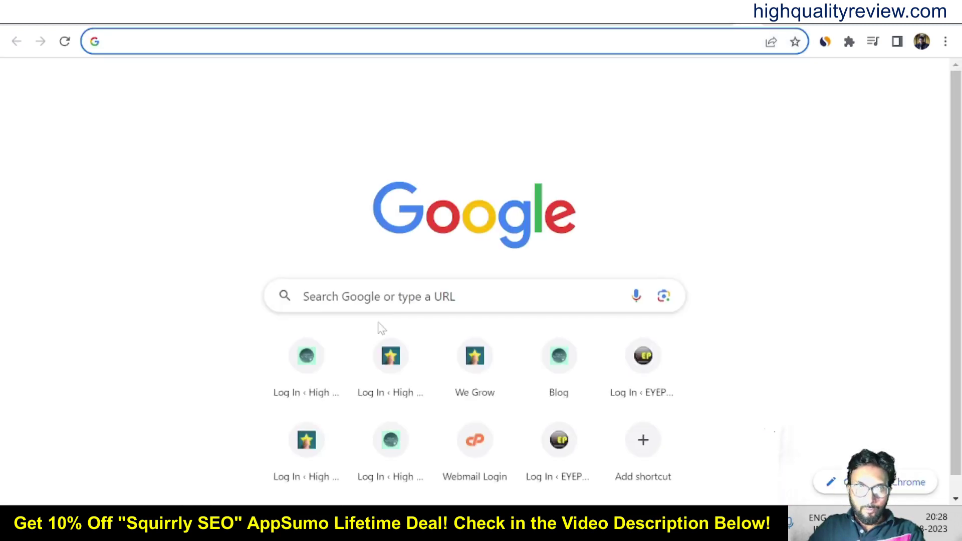
Step: Browse the live blog and Squirrly's Research History, then return to the Add a page step
click(572, 369)
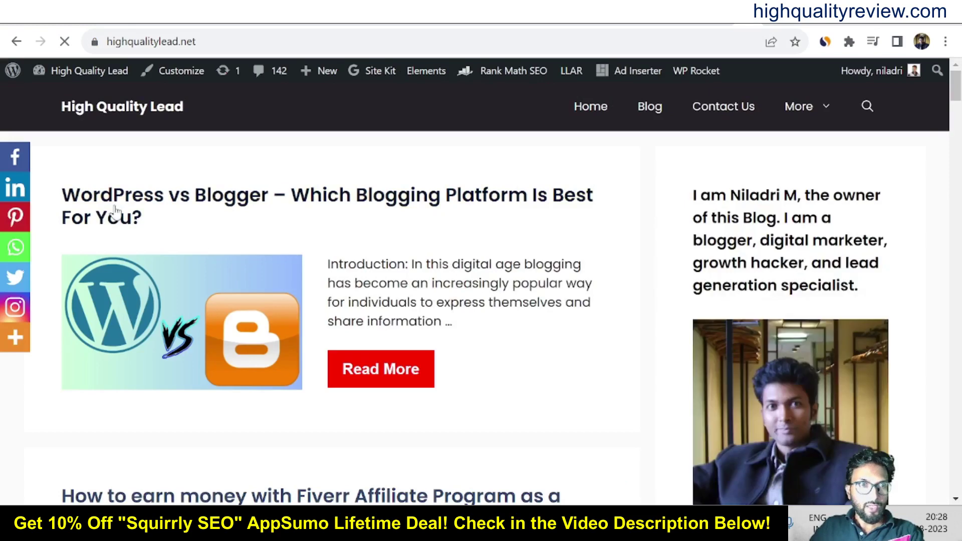
scroll(341, 223, down, 2)
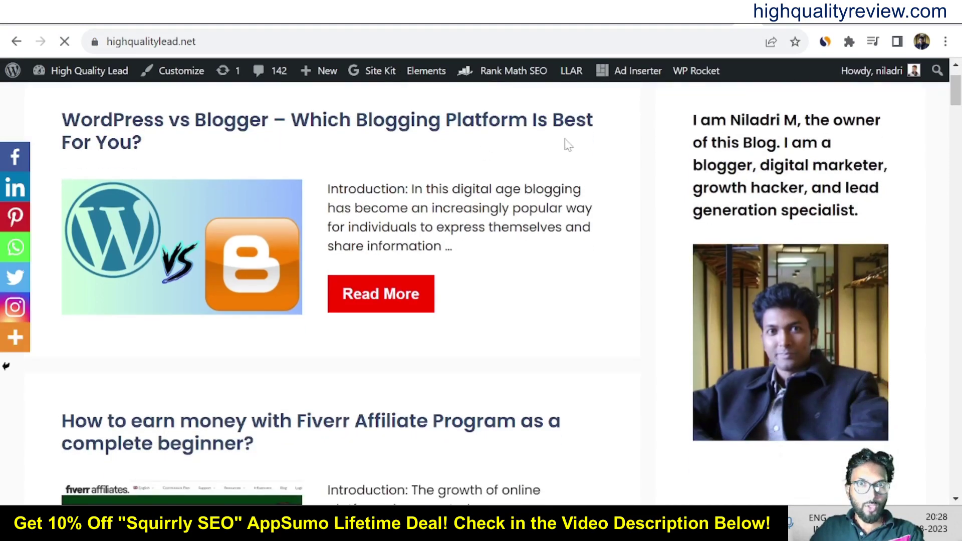
scroll(546, 190, down, 3)
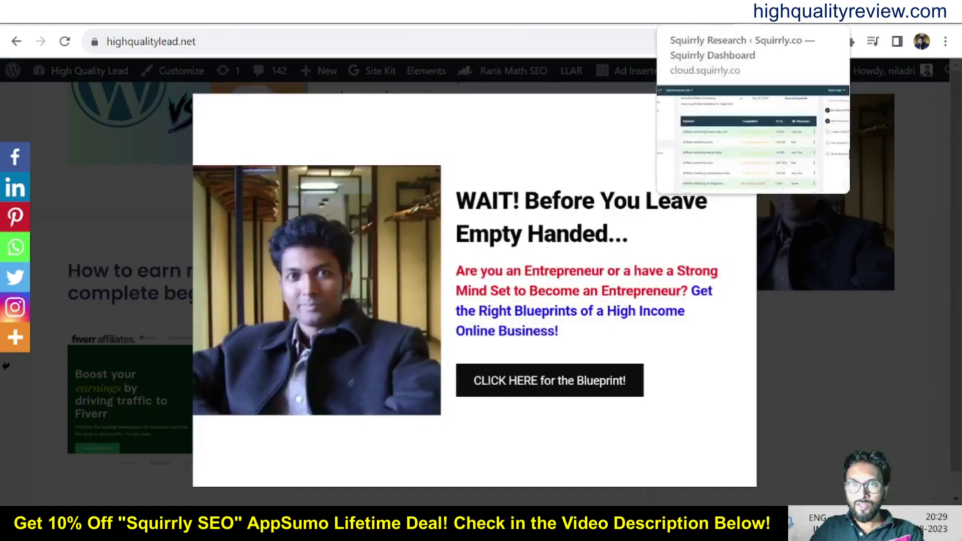
click(643, 24)
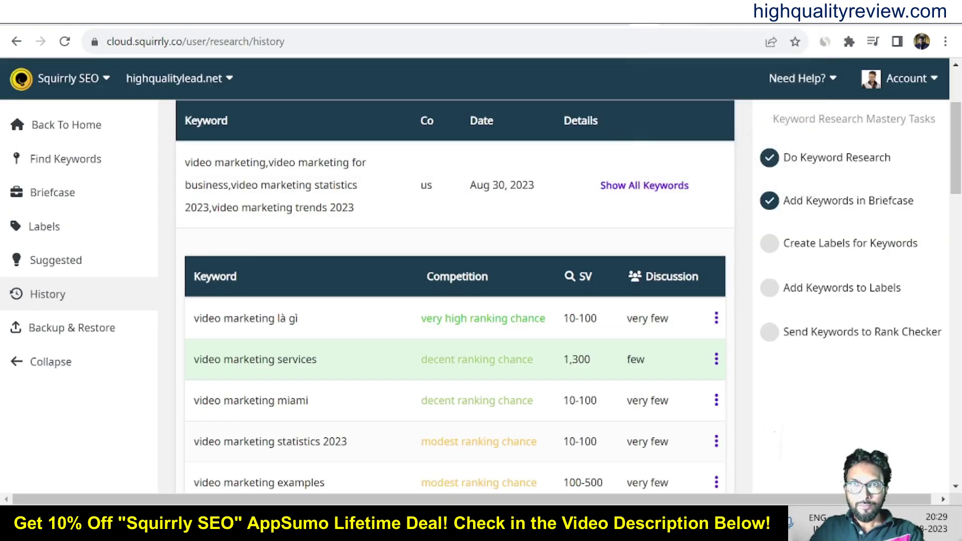
click(601, 15)
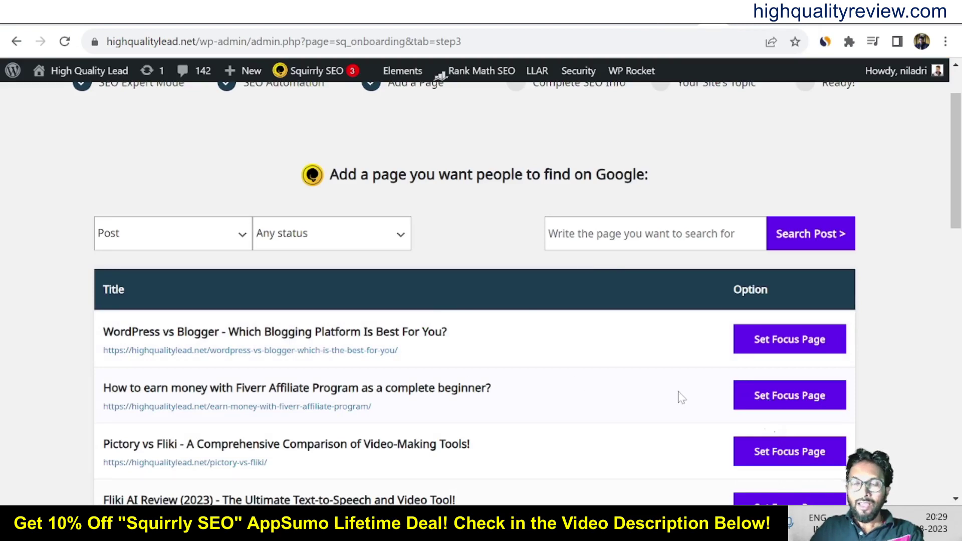
Step: Save & Continue past Add a Page and Complete SEO Info to reach Your Site's Topic
scroll(652, 398, down, 12)
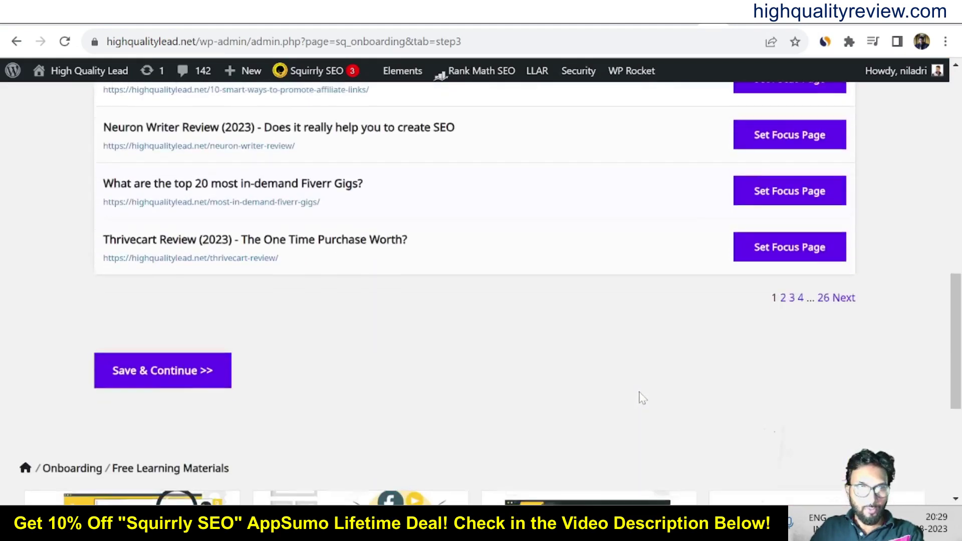
click(161, 372)
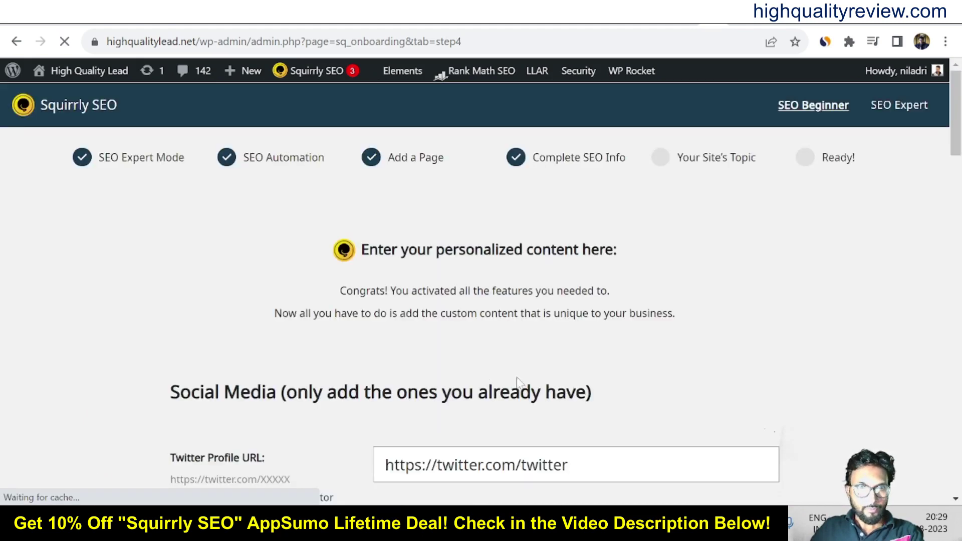
scroll(488, 377, down, 5)
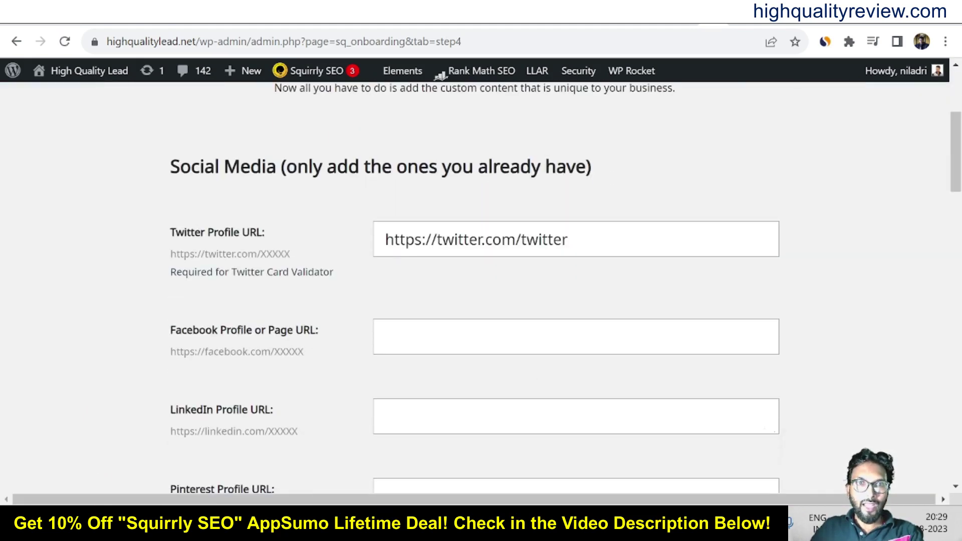
scroll(300, 373, down, 5)
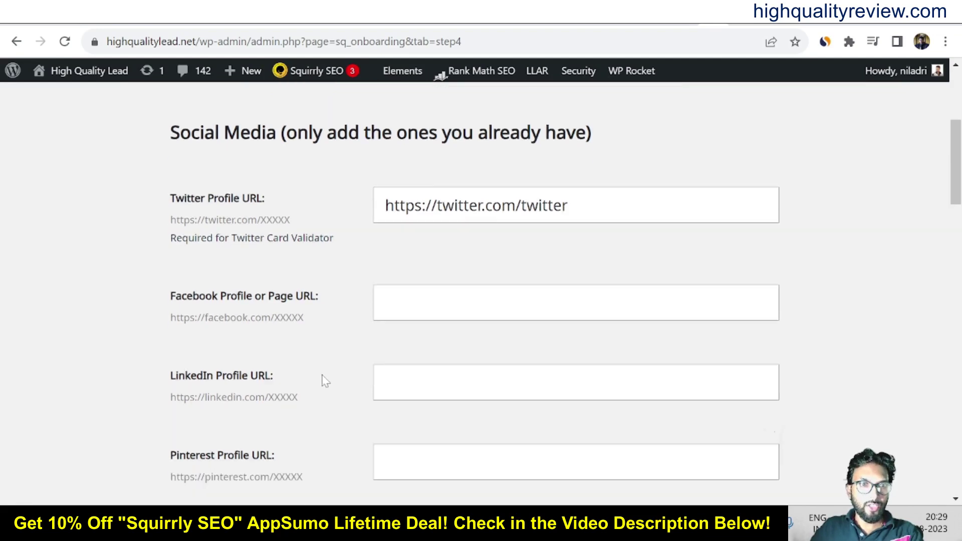
scroll(319, 366, down, 15)
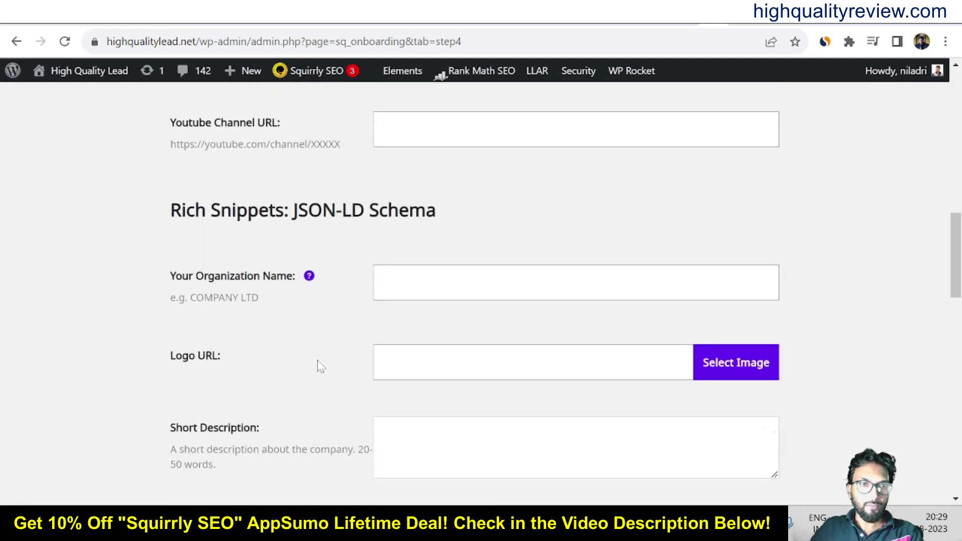
click(241, 300)
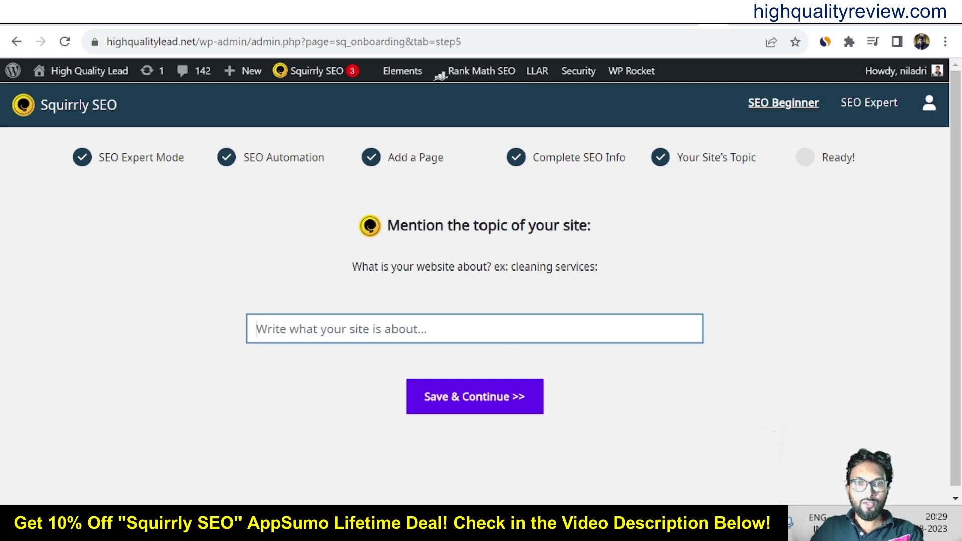
Step: Set the site topic to 'Affiliate marketing' and save to reach the Ready page
key(Down)
click(341, 237)
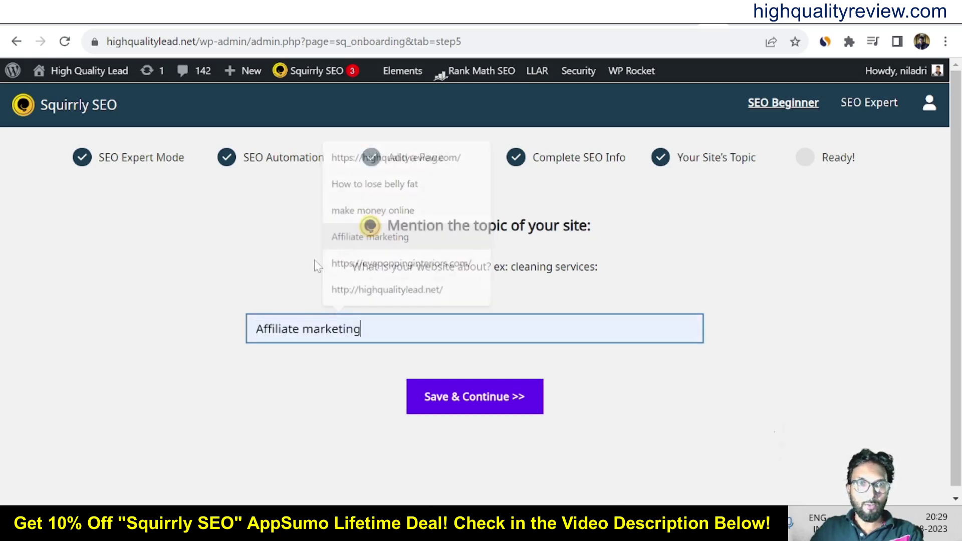
click(449, 401)
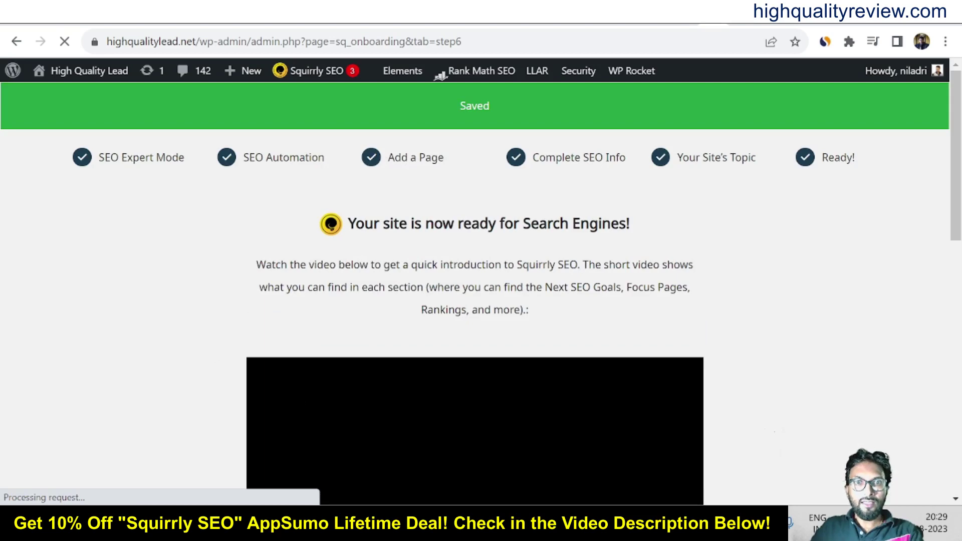
scroll(809, 306, down, 2)
scroll(804, 314, down, 8)
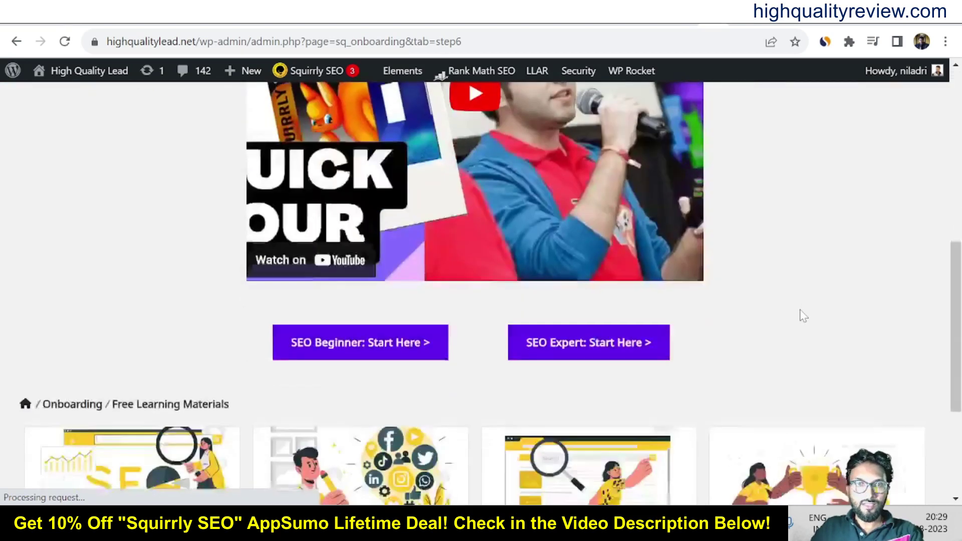
scroll(601, 321, up, 2)
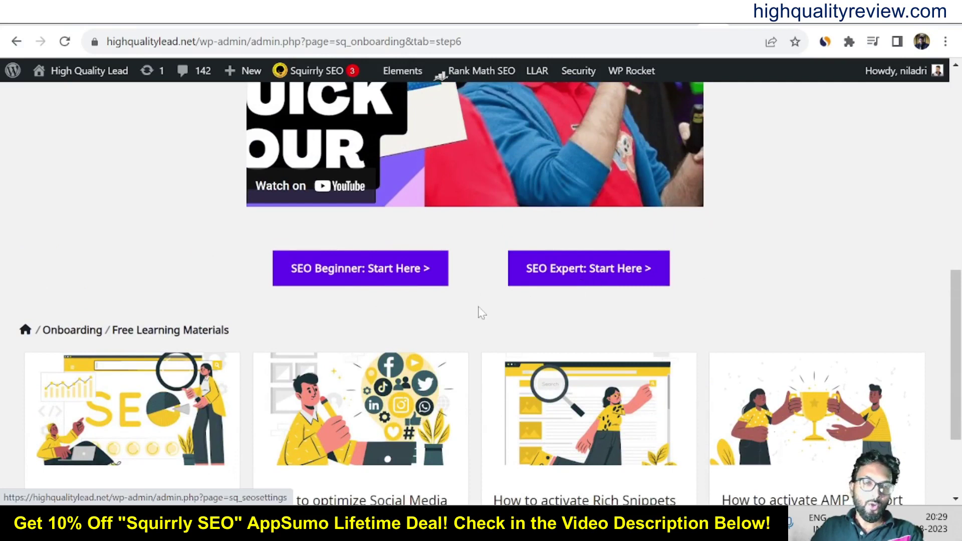
Step: Start a new post via SEO Beginner: Start Here, then switch to the Research History tab
click(336, 273)
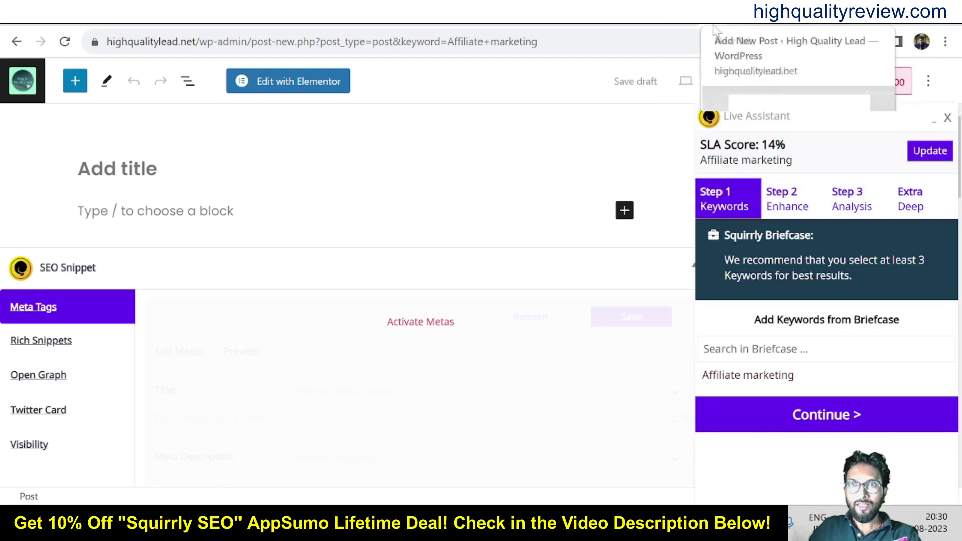
click(643, 20)
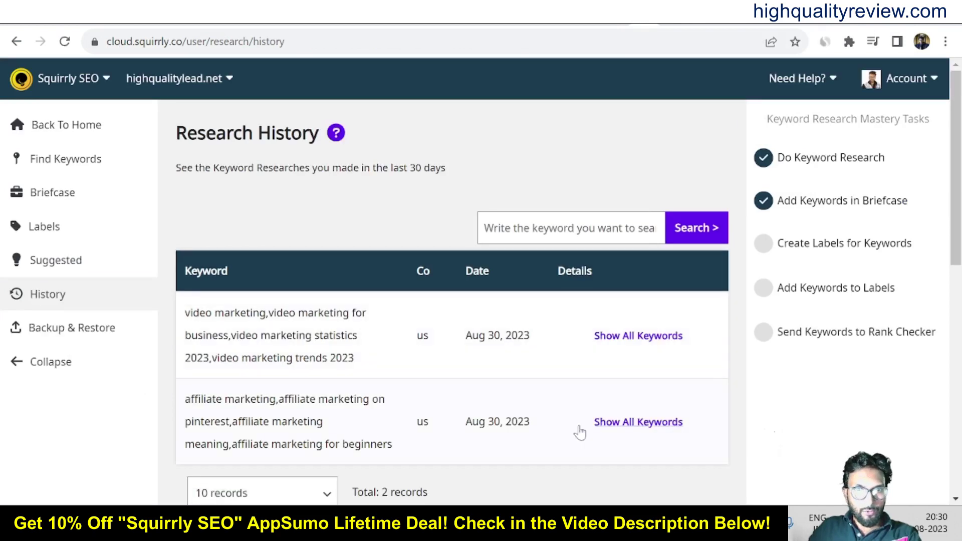
Step: Show all affiliate marketing keywords and select 'affiliate marketing for beginners' for the post title
click(641, 424)
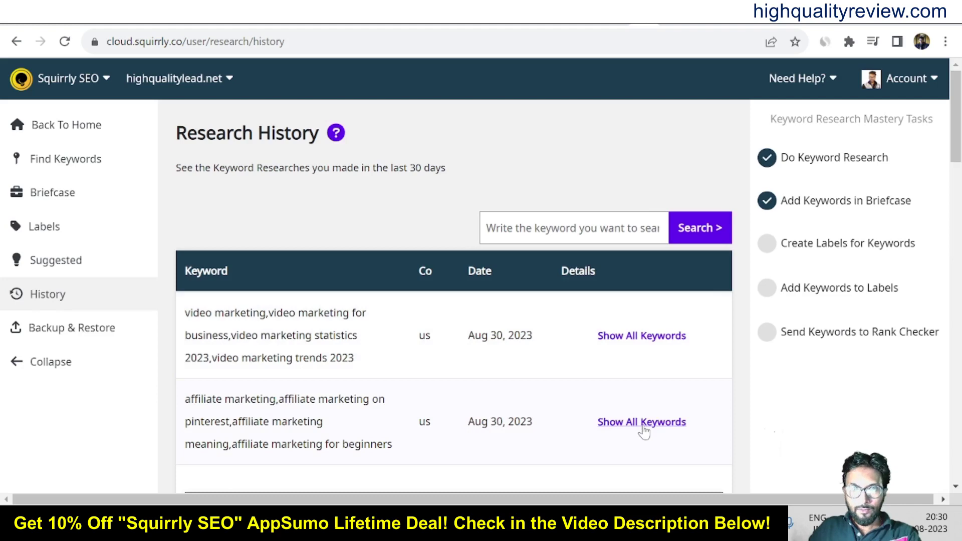
scroll(623, 300, down, 5)
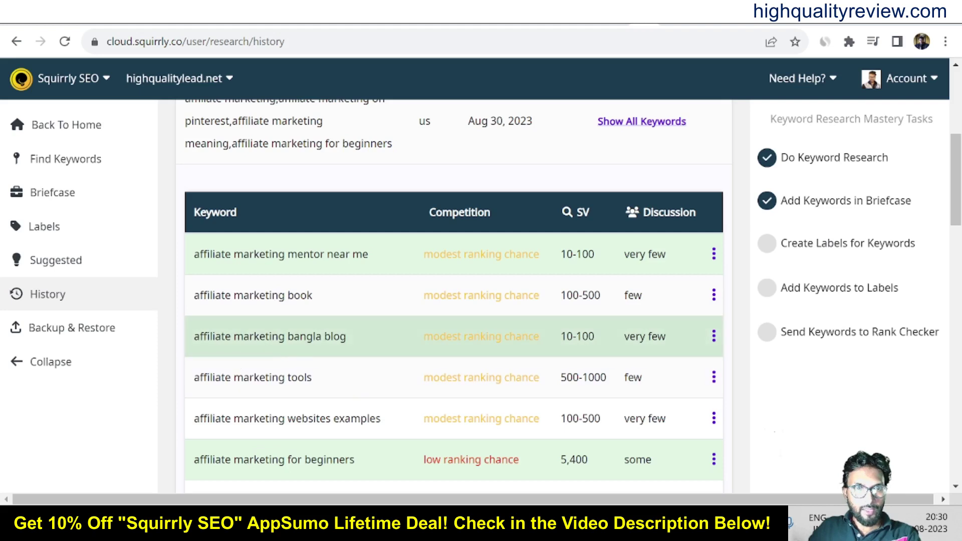
scroll(374, 451, down, 1)
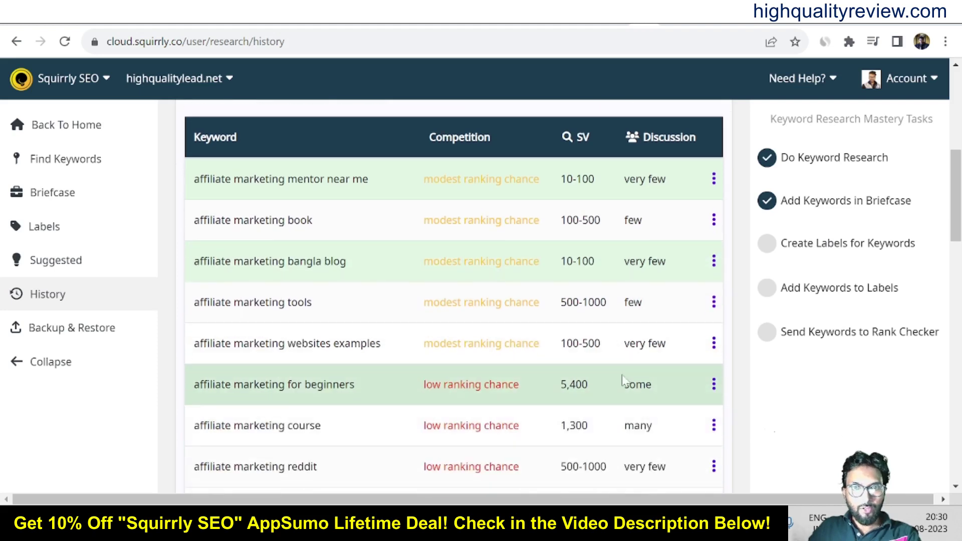
drag(376, 387, 195, 176)
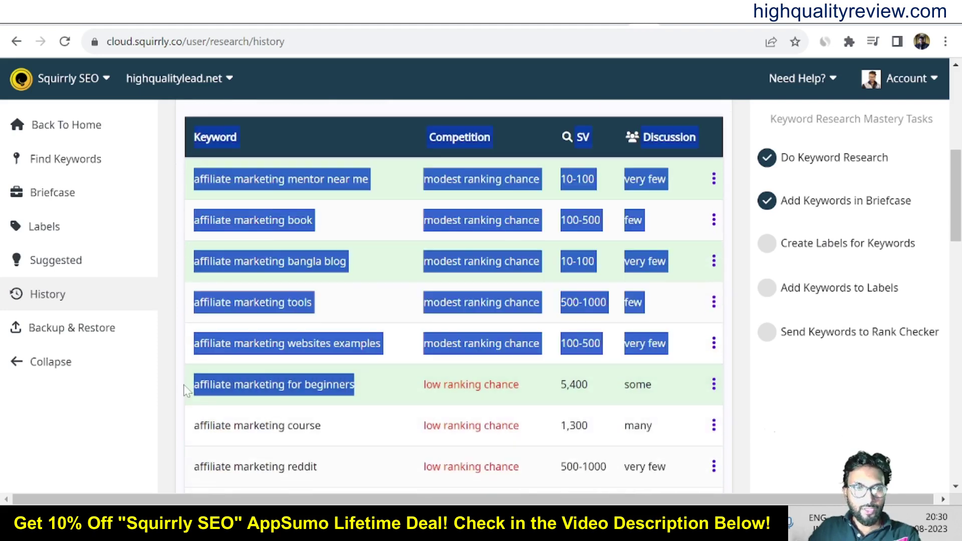
click(279, 384)
drag(371, 391, 193, 386)
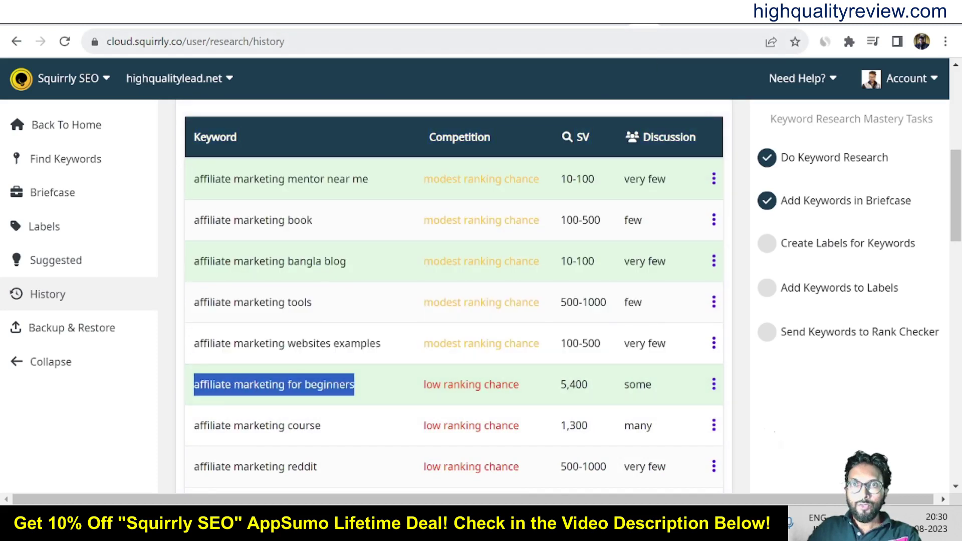
click(601, 26)
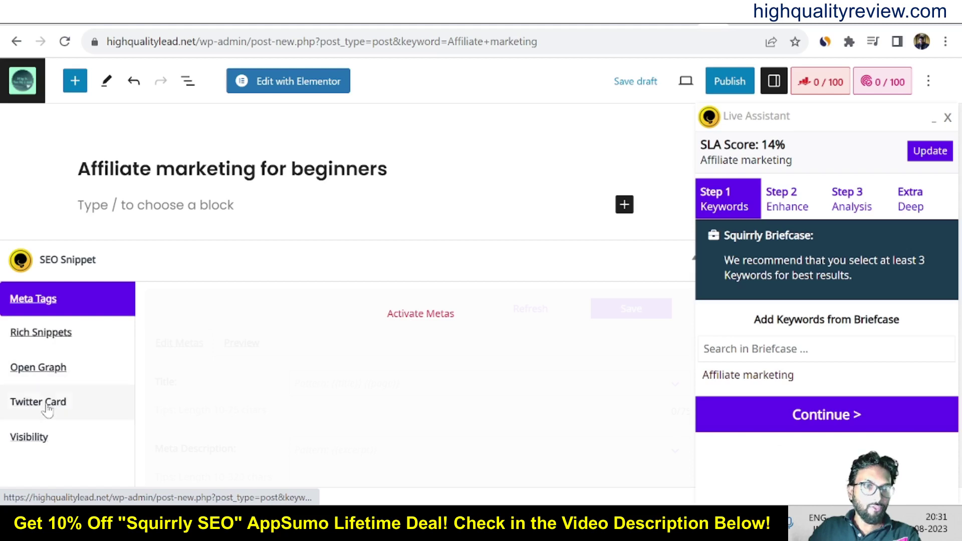
Step: Drag the Live Assistant panel aside to clear the post editor
scroll(374, 382, down, 6)
scroll(159, 387, up, 6)
drag(833, 118, 522, 111)
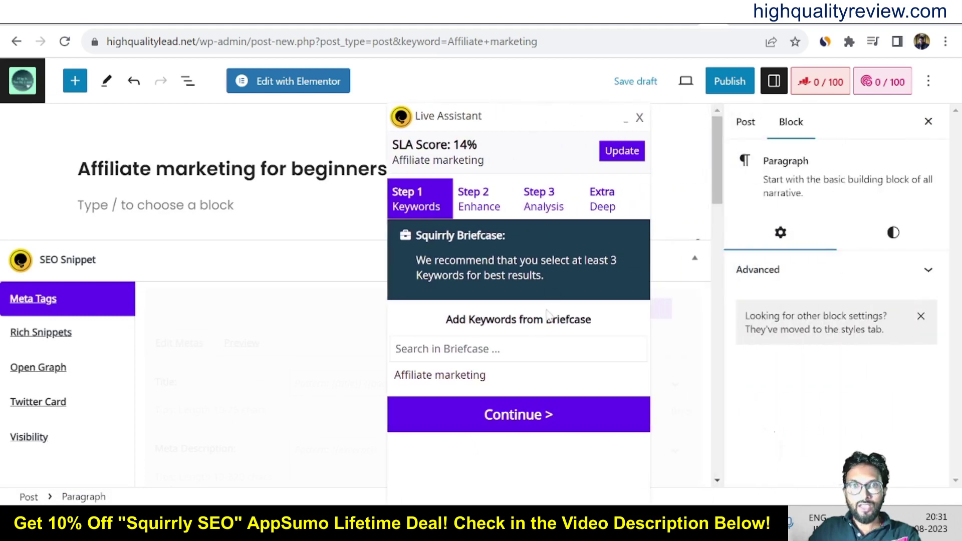
mouse_move(514, 373)
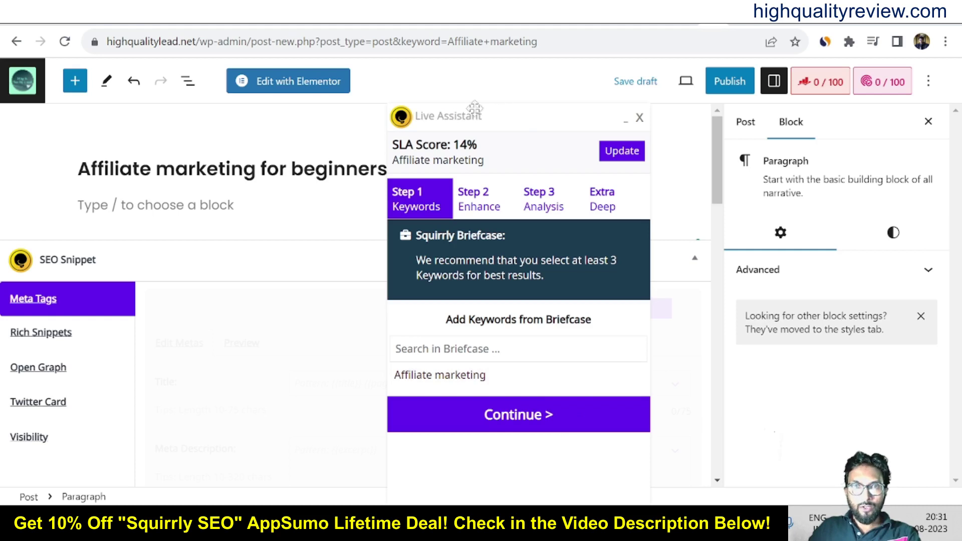
drag(469, 115, 780, 101)
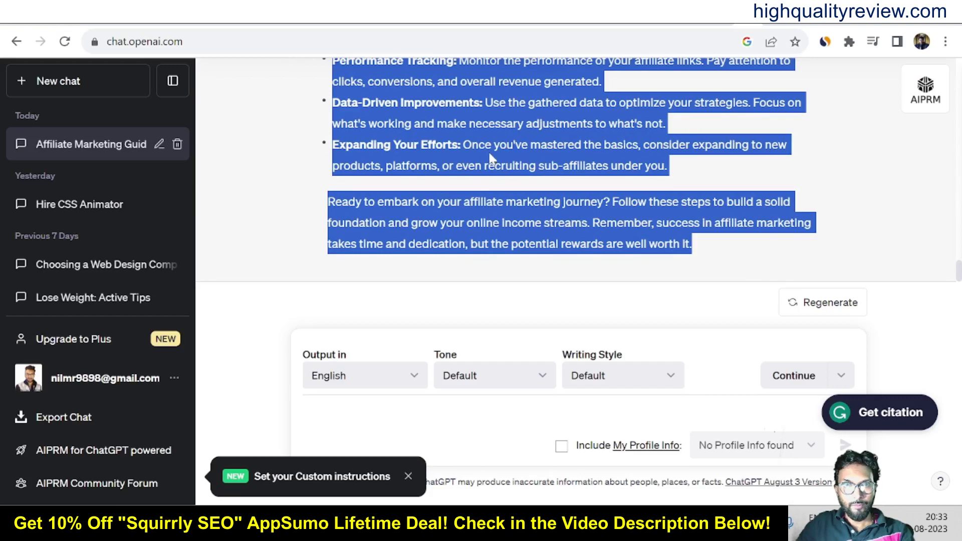
Step: Copy the full ChatGPT affiliate marketing article and return to the WordPress post
right_click(519, 125)
click(570, 141)
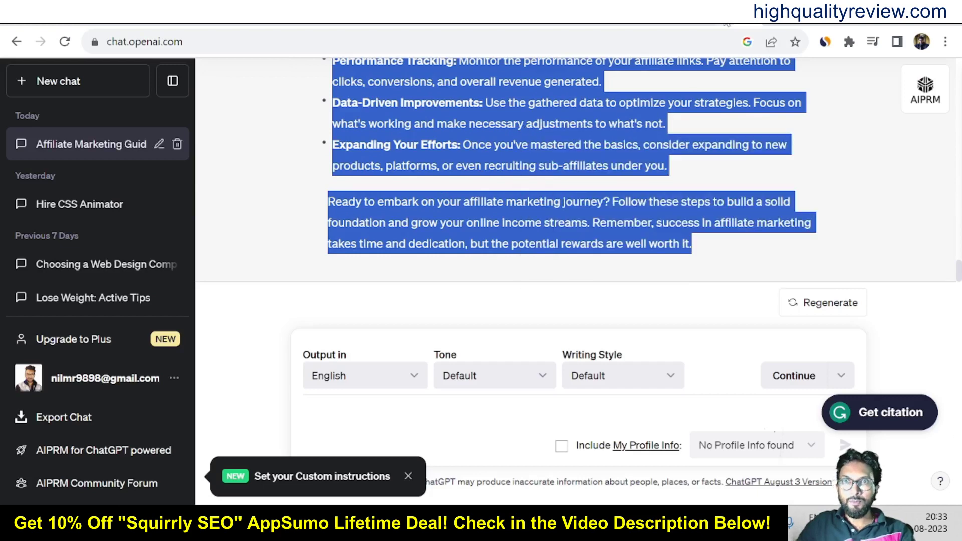
key(ctrl+Tab)
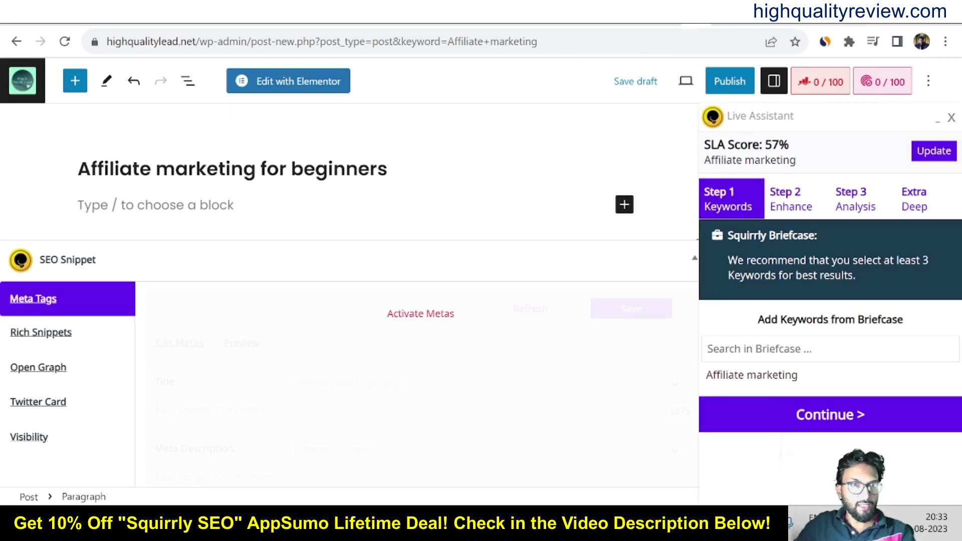
Step: Paste the ChatGPT article into the post and add '!' to the title
key(ctrl+v)
text(!)
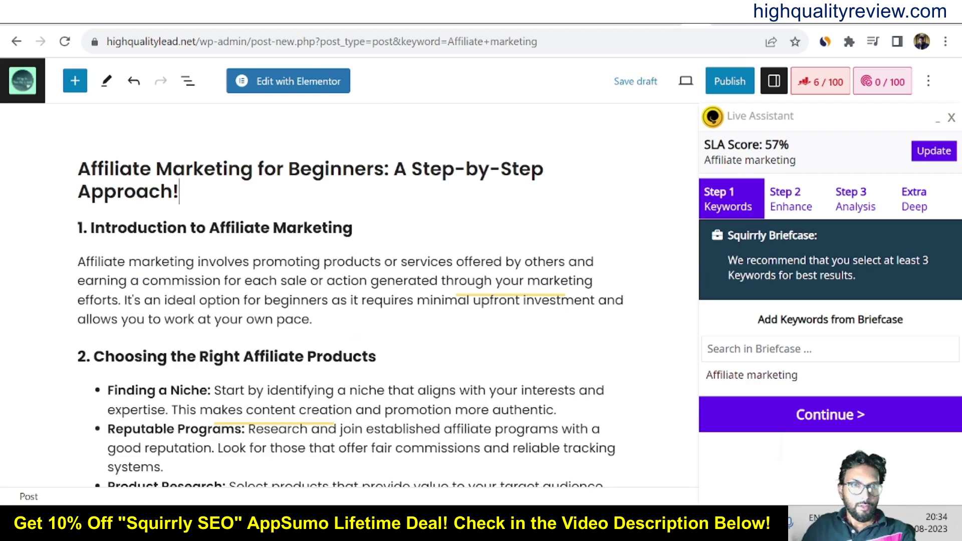
scroll(350, 296, down, 15)
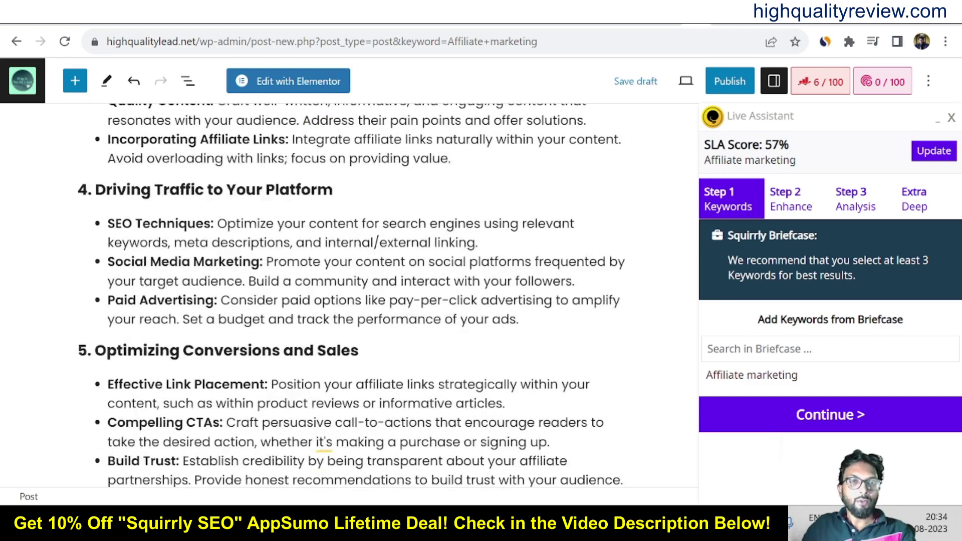
scroll(417, 319, down, 5)
scroll(417, 319, up, 5)
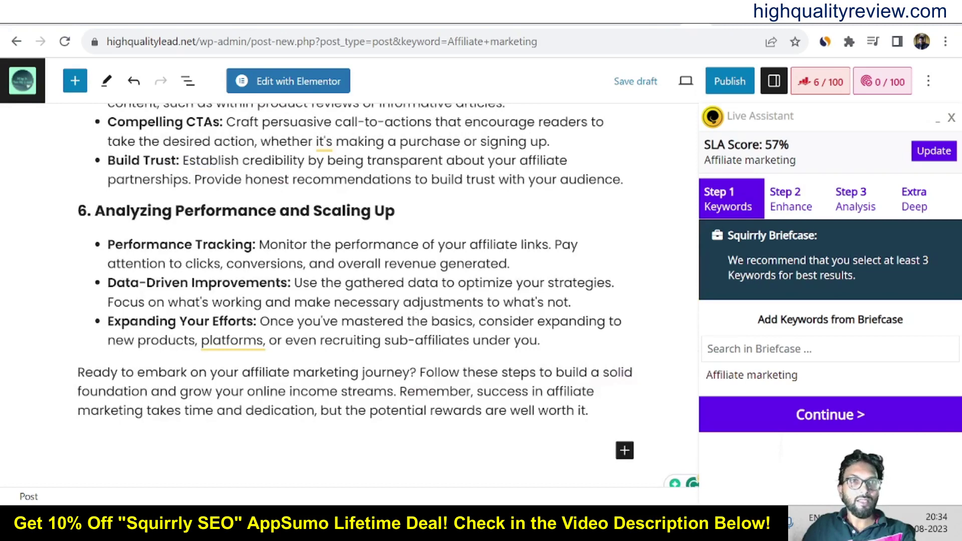
scroll(351, 296, up, 3)
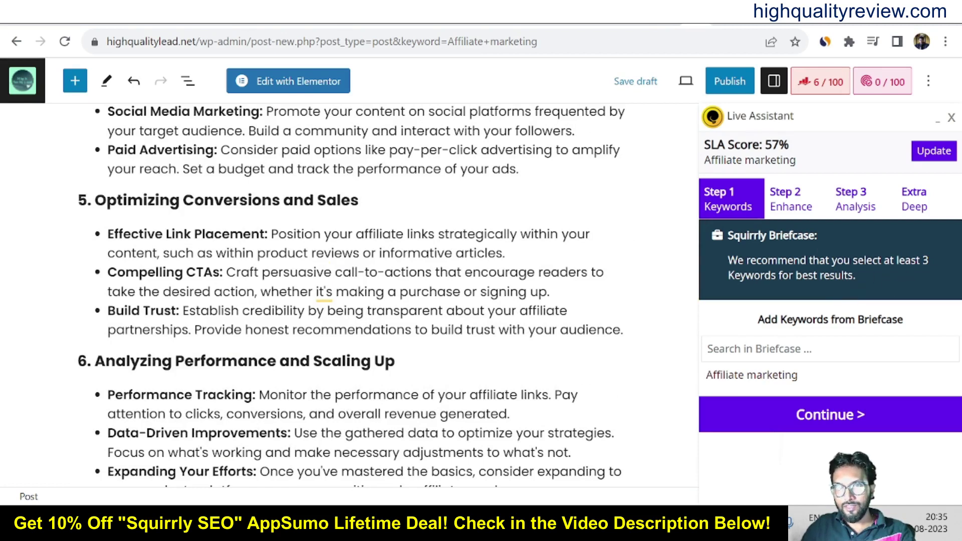
Step: Use 'Affiliate marketing' from the Briefcase as the keyword (SLA 64%) and continue
click(708, 349)
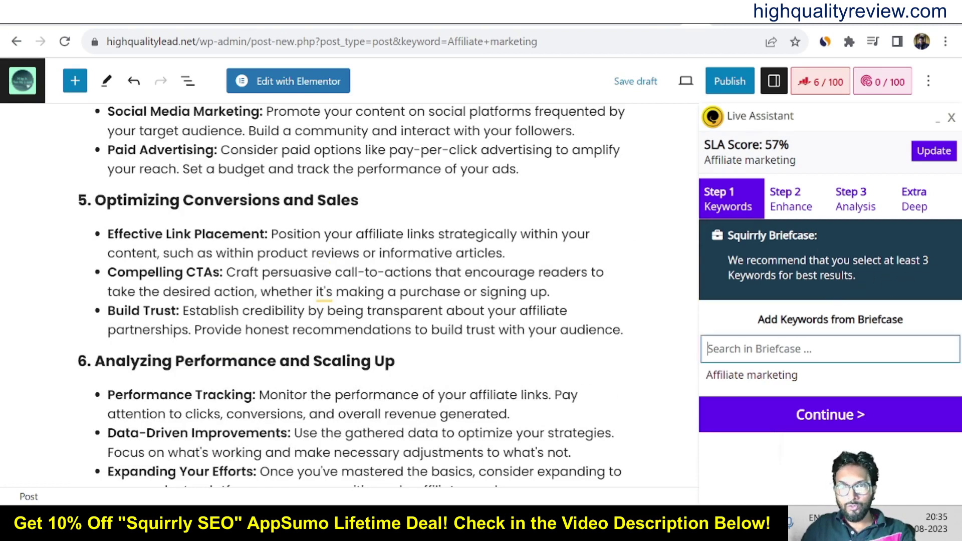
mouse_move(796, 386)
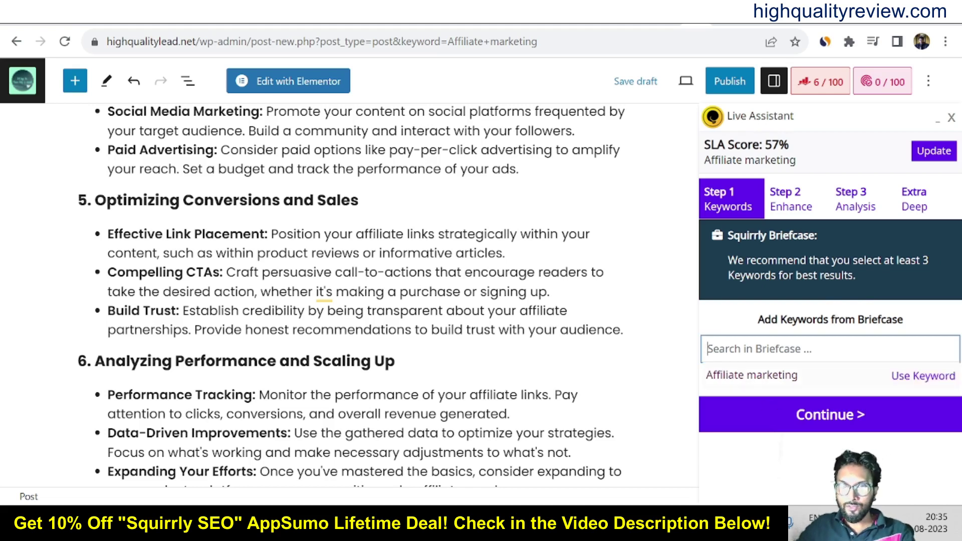
click(916, 381)
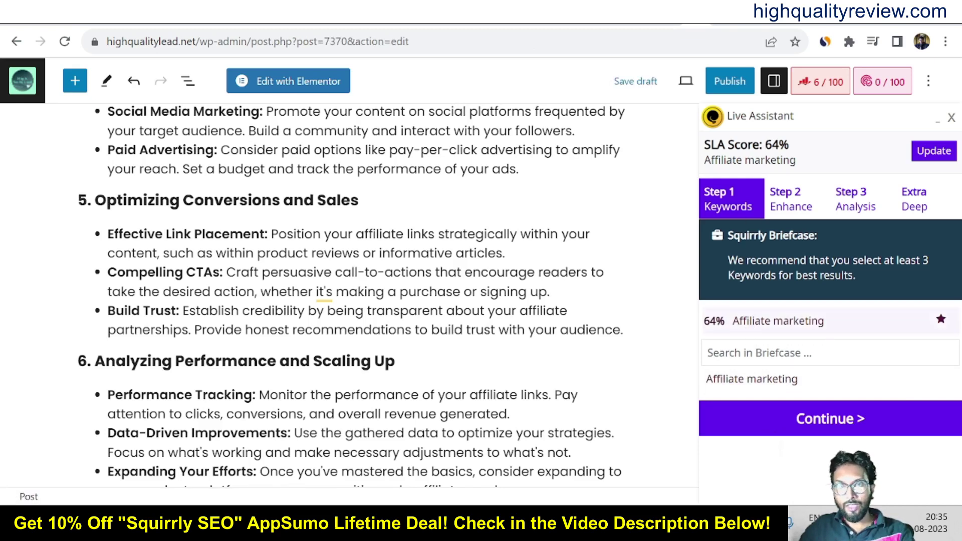
click(824, 424)
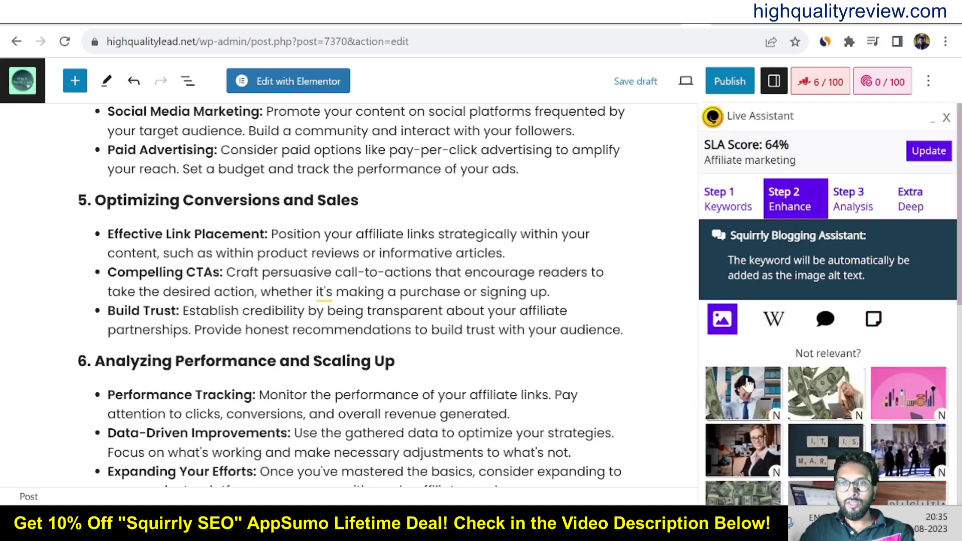
Step: Open the block inserter between article sections 2 and 3
scroll(351, 296, up, 10)
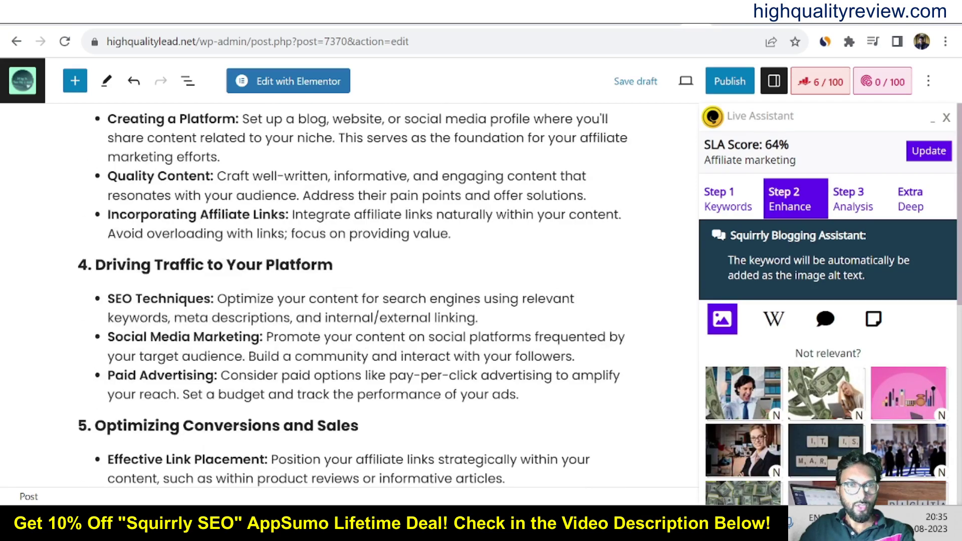
scroll(350, 295, up, 4)
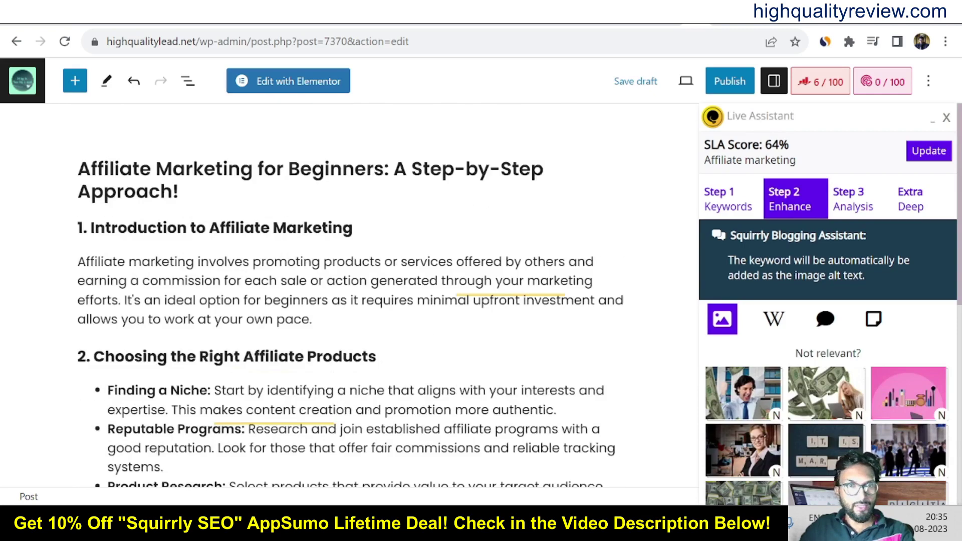
scroll(350, 295, down, 3)
click(356, 371)
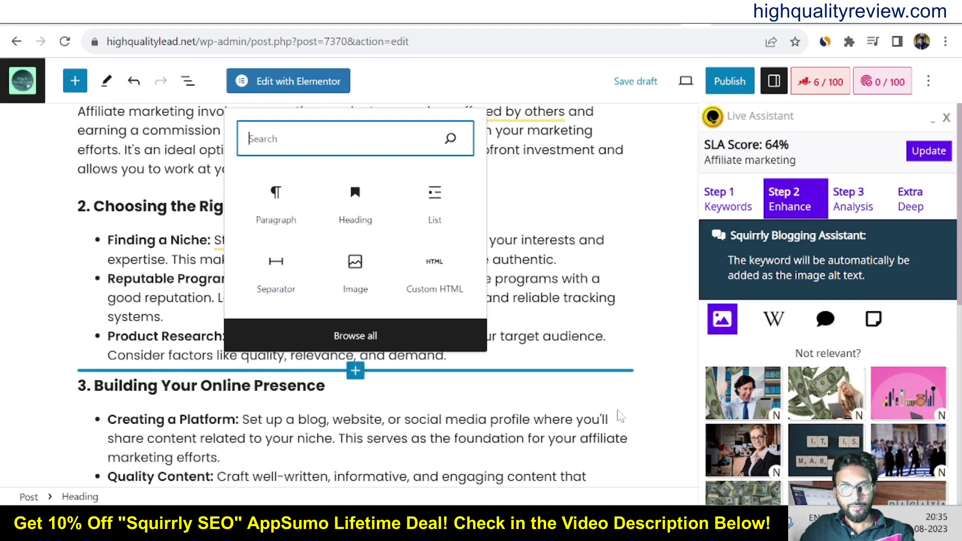
Step: Insert the suggested money-rain image into the post and widen it
click(750, 401)
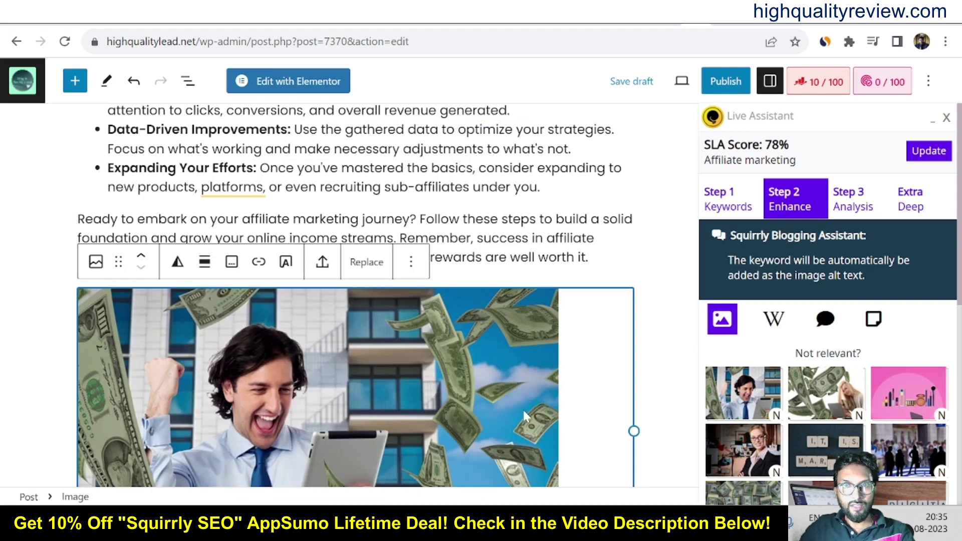
mouse_move(633, 430)
mouse_down()
mouse_move(593, 432)
mouse_move(623, 440)
mouse_up()
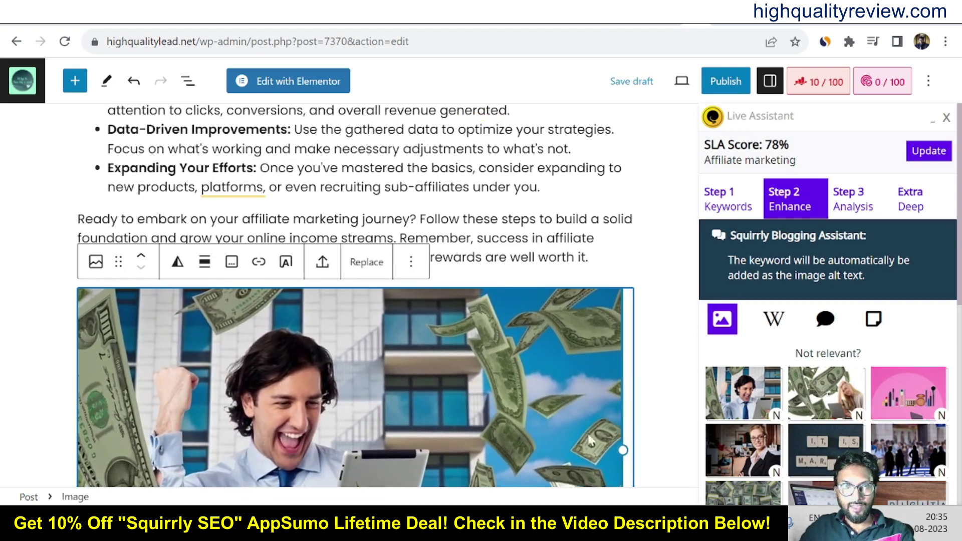
click(3, 352)
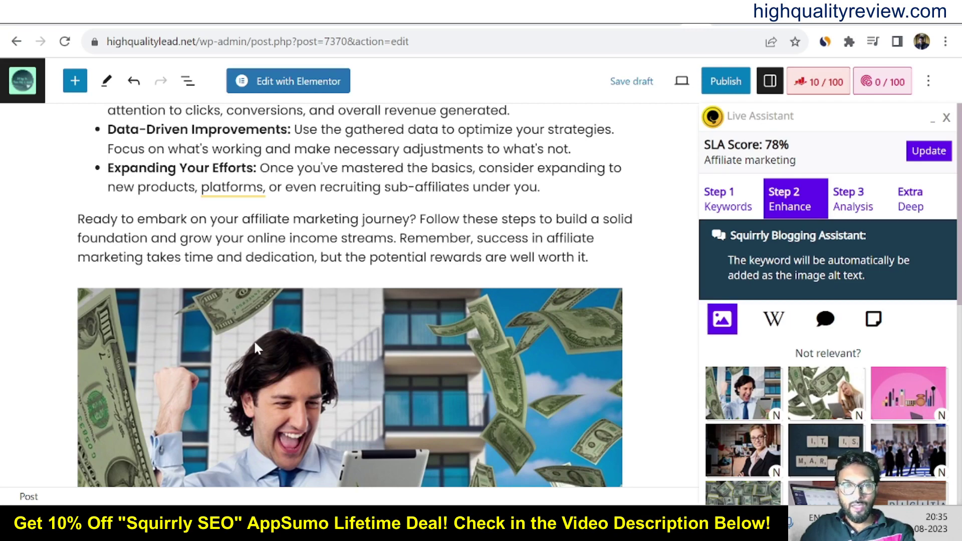
scroll(421, 351, down, 15)
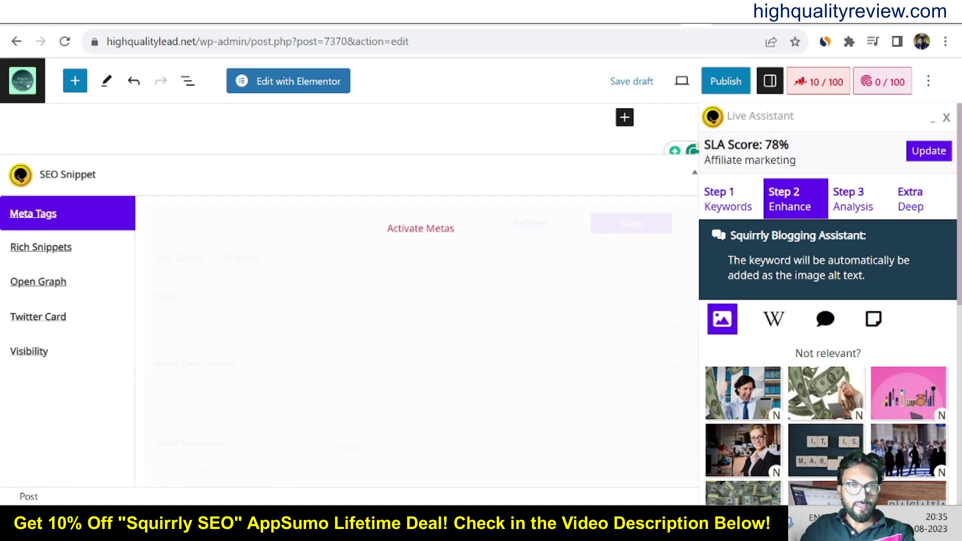
scroll(422, 352, down, 5)
scroll(400, 351, up, 20)
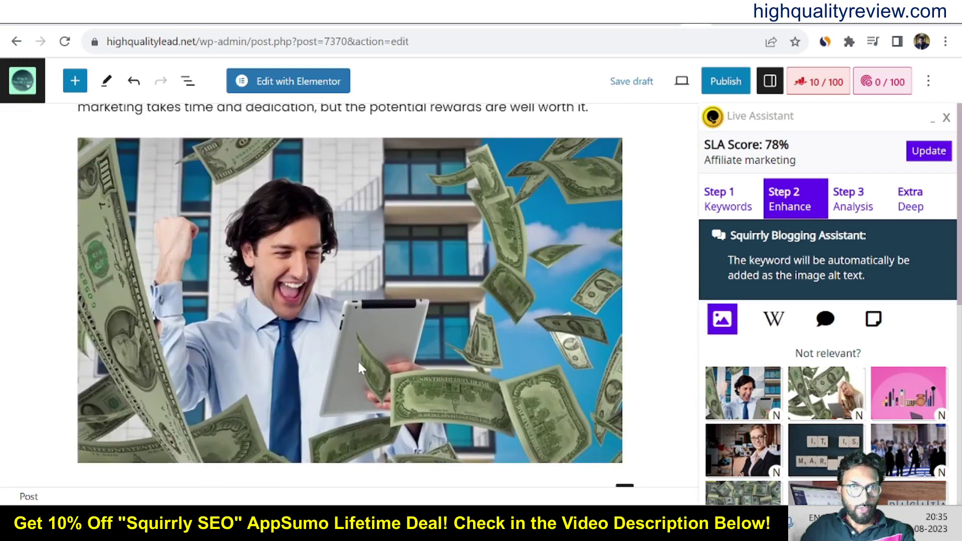
scroll(363, 377, up, 2)
scroll(362, 377, down, 5)
scroll(363, 387, up, 2)
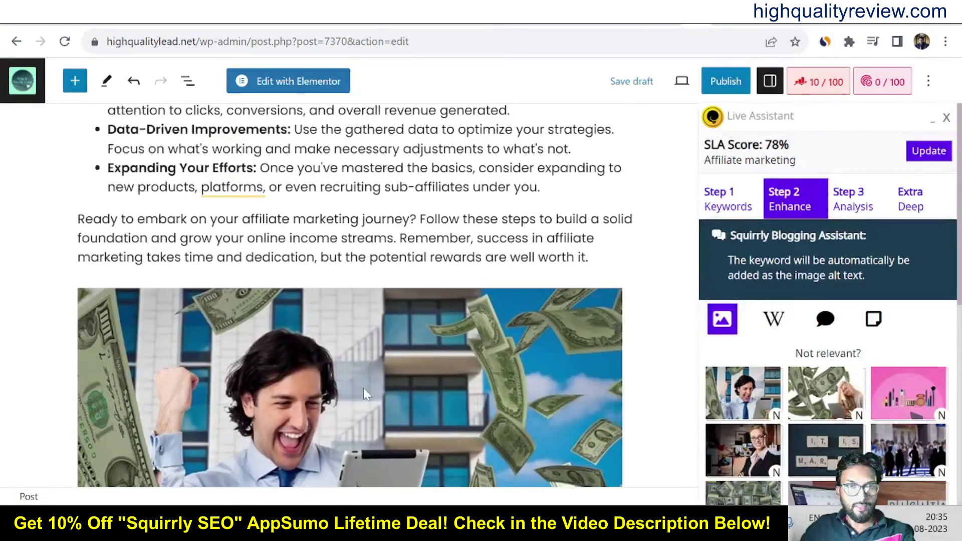
Step: Move the money-rain image up five positions to sit above the '5. Optimizing Conversions and Sales' heading
click(307, 369)
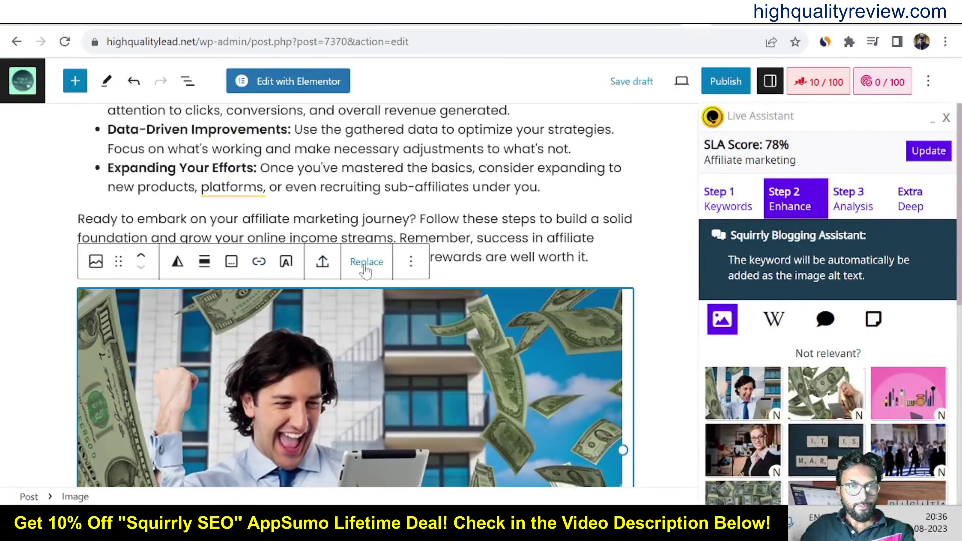
click(141, 258)
click(141, 258)
click(142, 258)
click(142, 262)
click(142, 261)
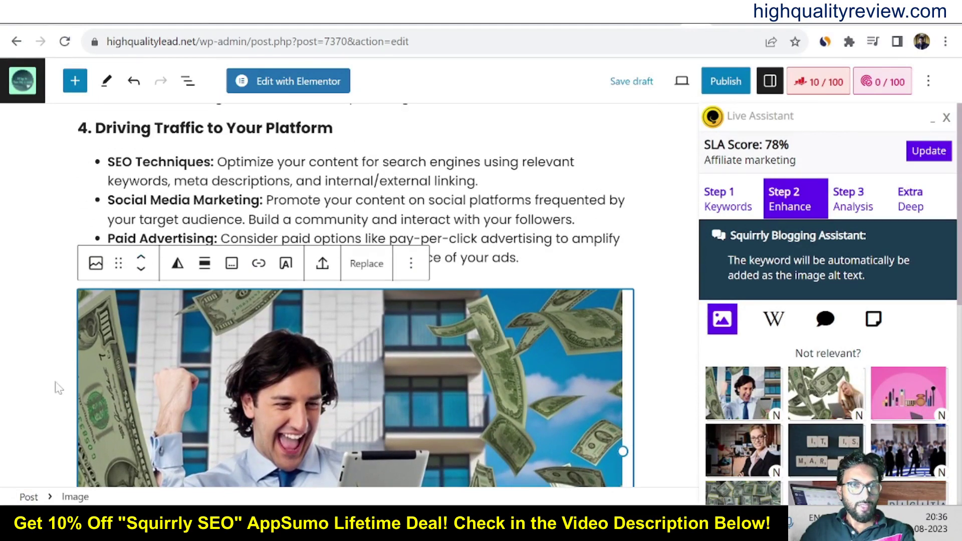
click(5, 330)
scroll(62, 339, down, 7)
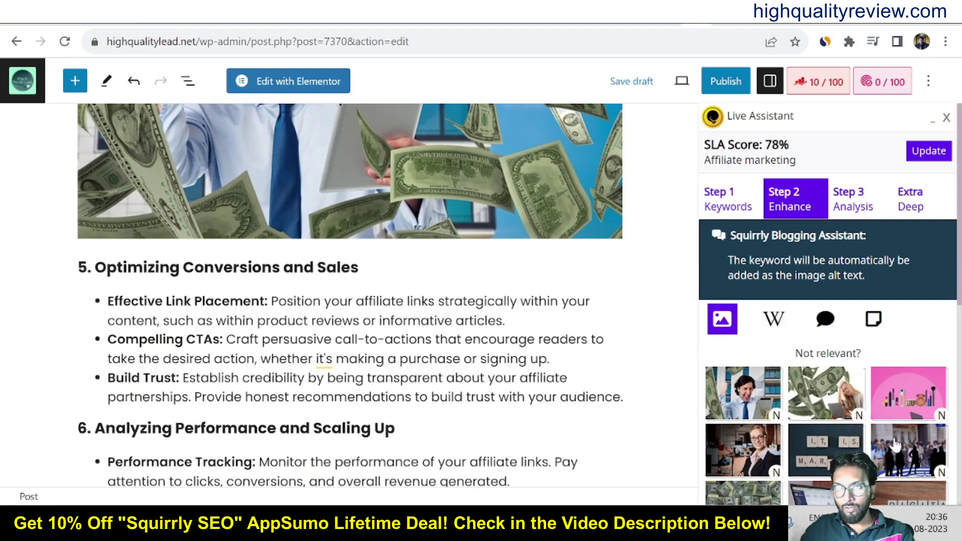
scroll(847, 424, down, 8)
Step: Go past the image suggestions and review the Live Assistant's Title and Google Friendly checks
click(819, 458)
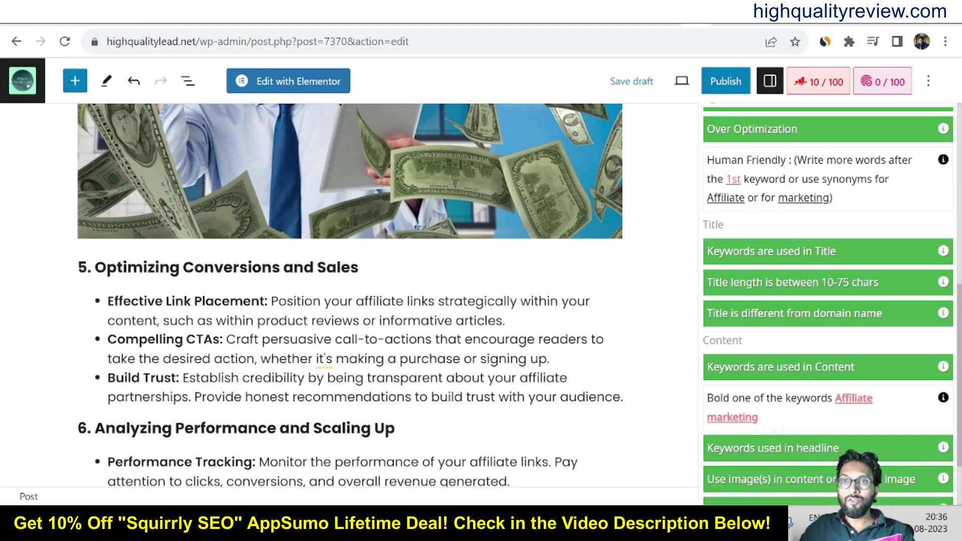
scroll(789, 375, up, 3)
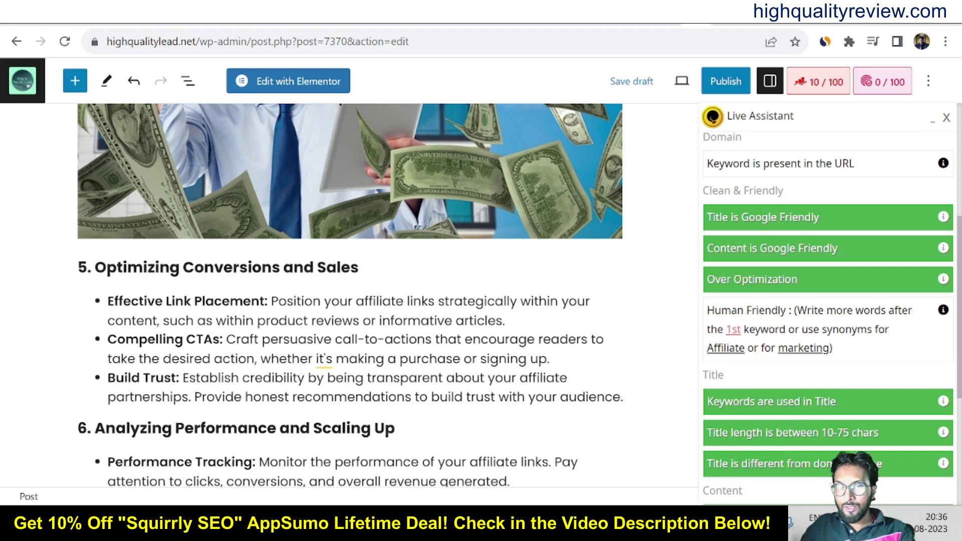
scroll(827, 316, down, 2)
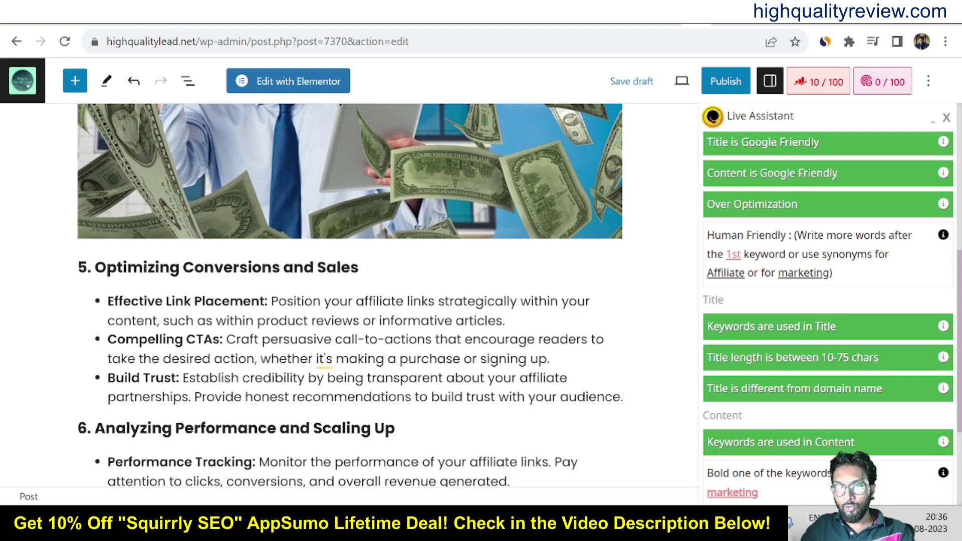
scroll(827, 301, down, 2)
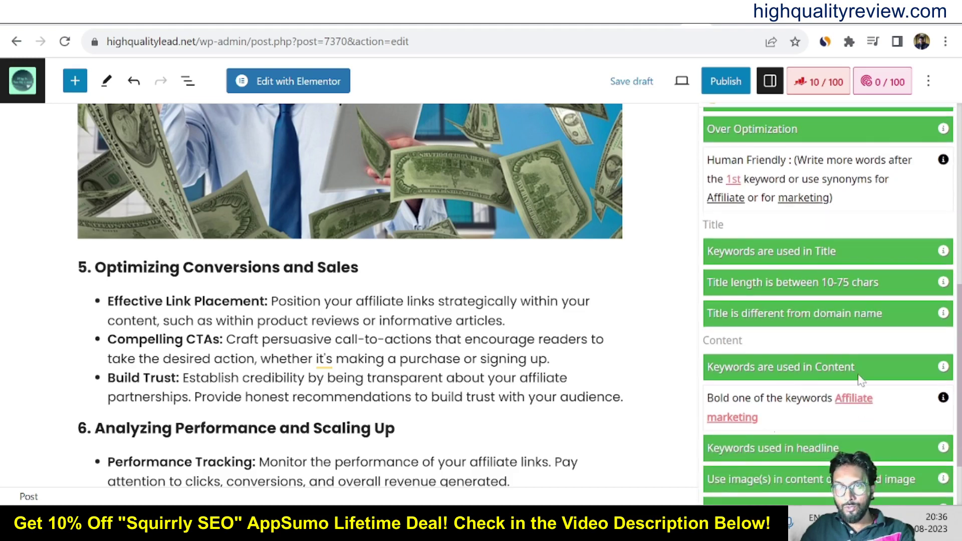
scroll(828, 351, down, 2)
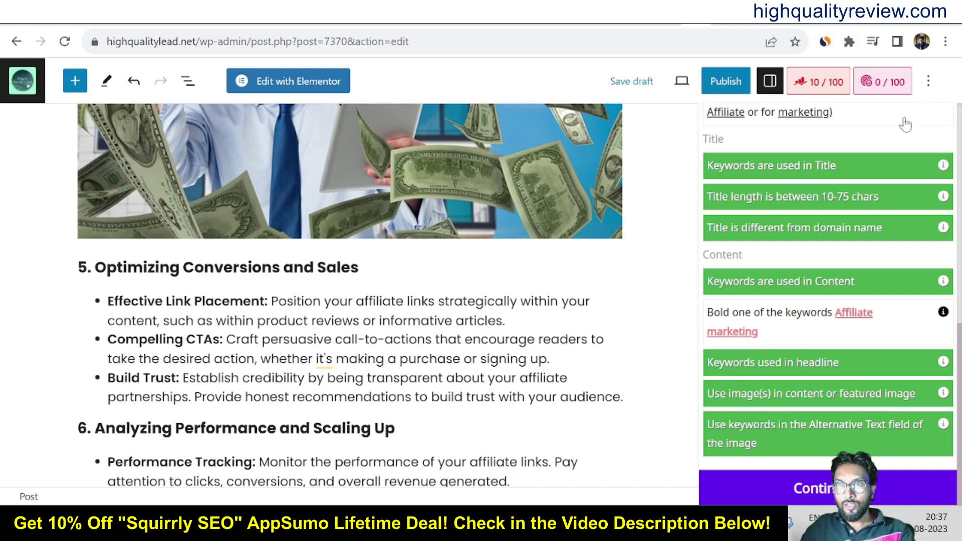
Step: Move the Live Assistant panel aside and check the image's alt text reads 'Affiliate marketing'
drag(859, 114, 163, 119)
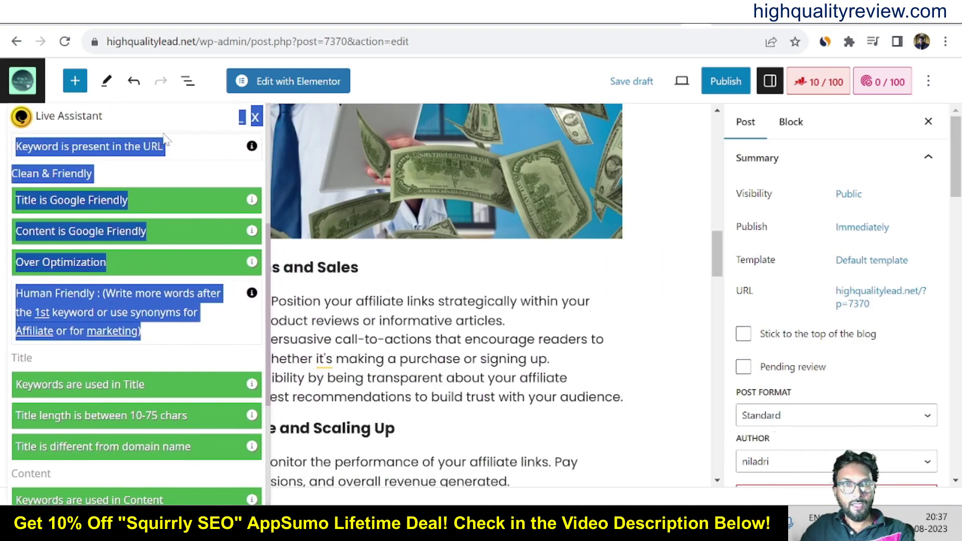
click(458, 164)
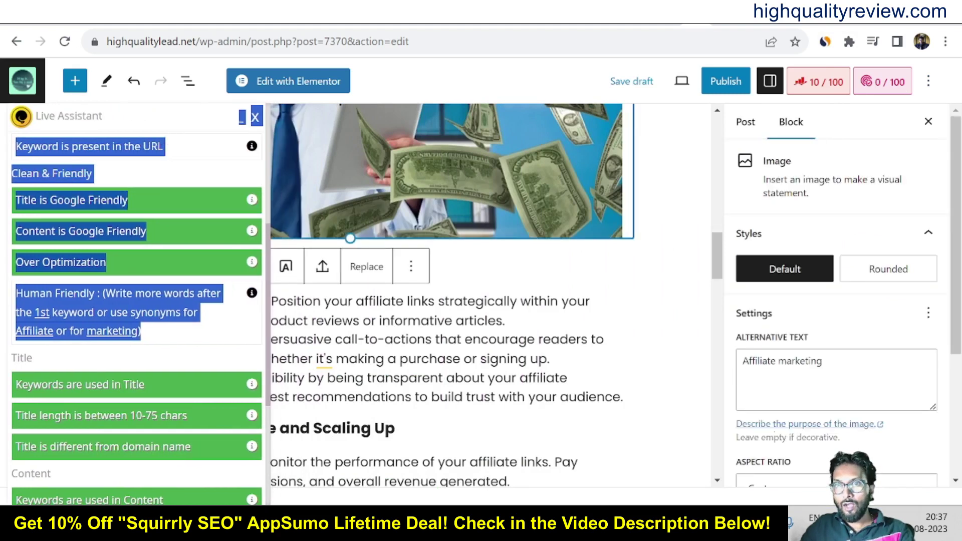
click(822, 361)
drag(822, 361, 736, 362)
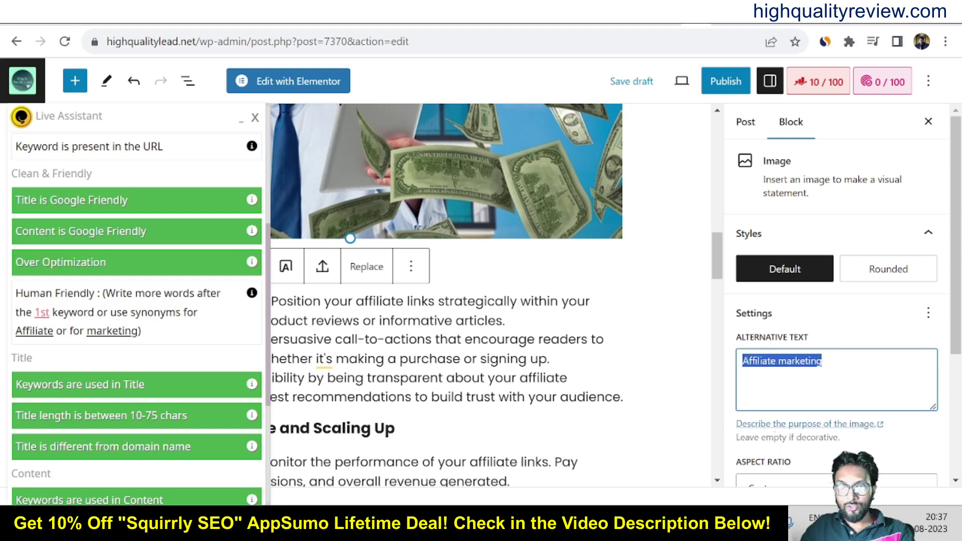
click(822, 361)
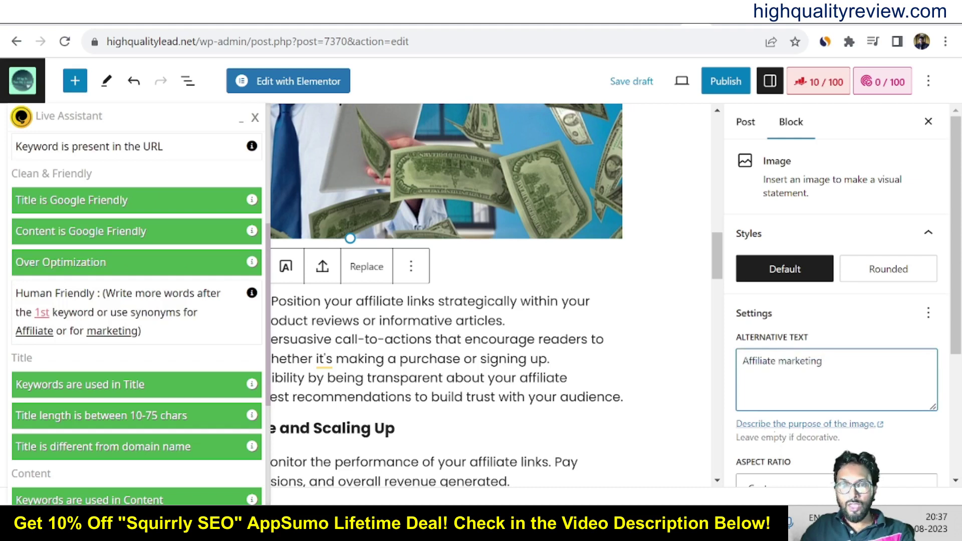
scroll(822, 361, down, 4)
scroll(822, 361, up, 4)
scroll(446, 285, up, 5)
Step: Drag the Live Assistant panel back over the Block sidebar
drag(111, 118, 769, 113)
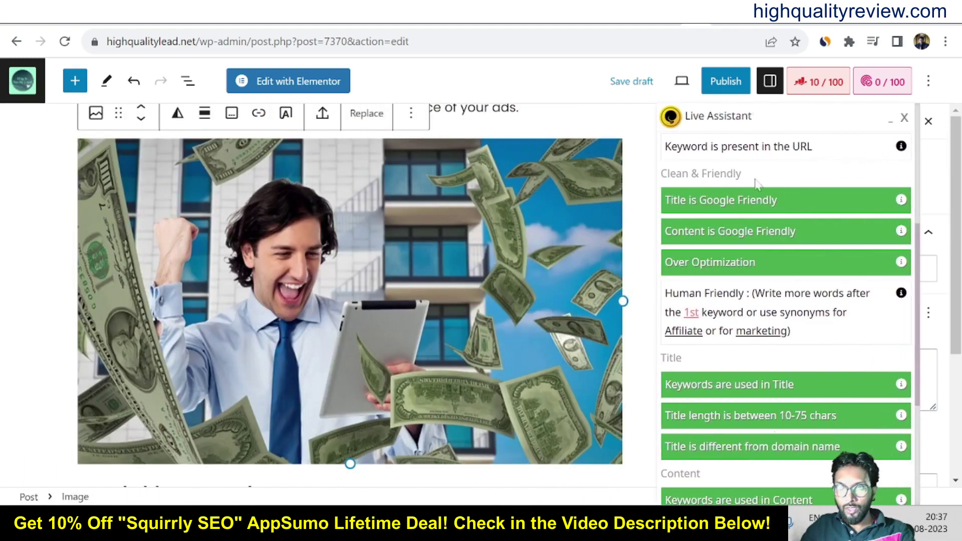
scroll(731, 344, down, 5)
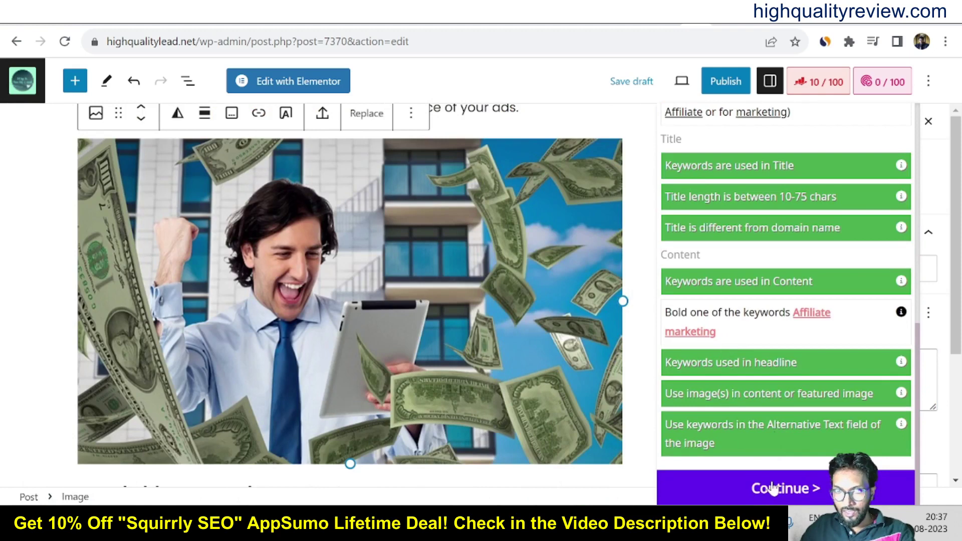
scroll(749, 345, up, 5)
scroll(749, 344, up, 2)
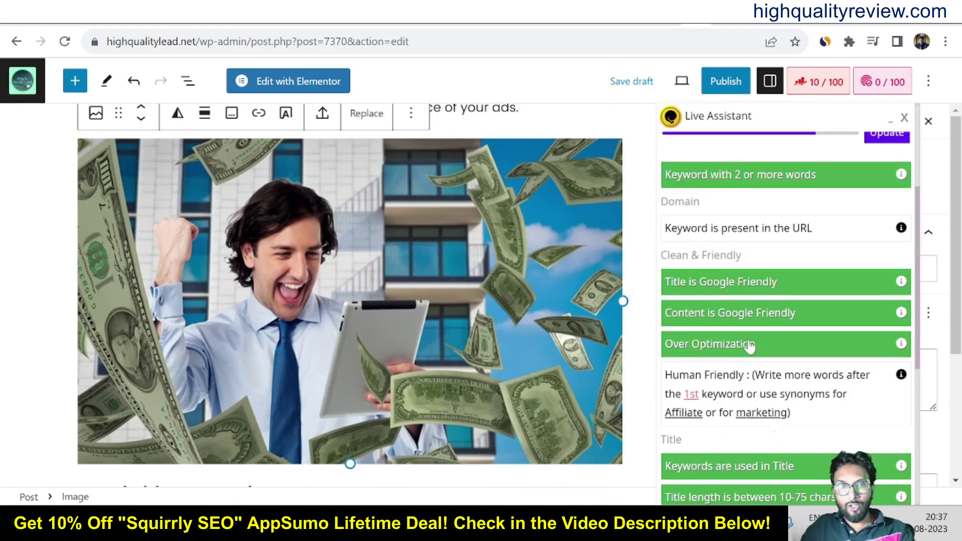
scroll(748, 344, down, 5)
Step: Advance to the Extra Deep step and start setting this post as a Focus Page
click(770, 494)
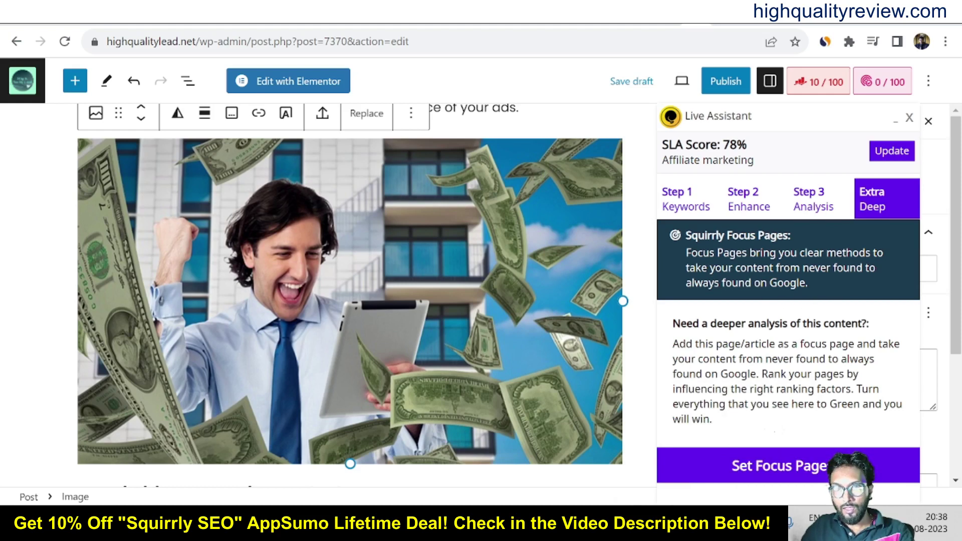
click(795, 470)
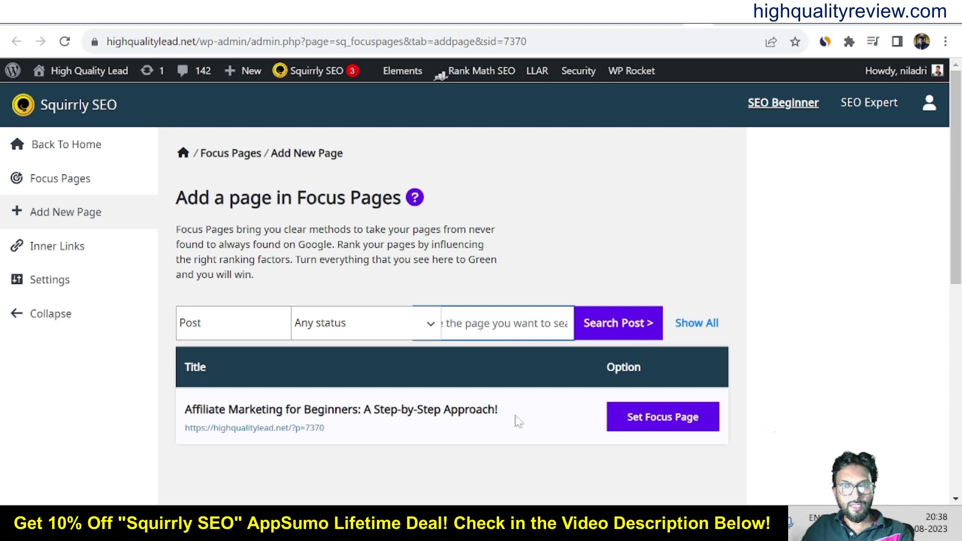
Step: Attempt to set the focus page, dismiss the 'not public' error, and return to the post editor
click(662, 419)
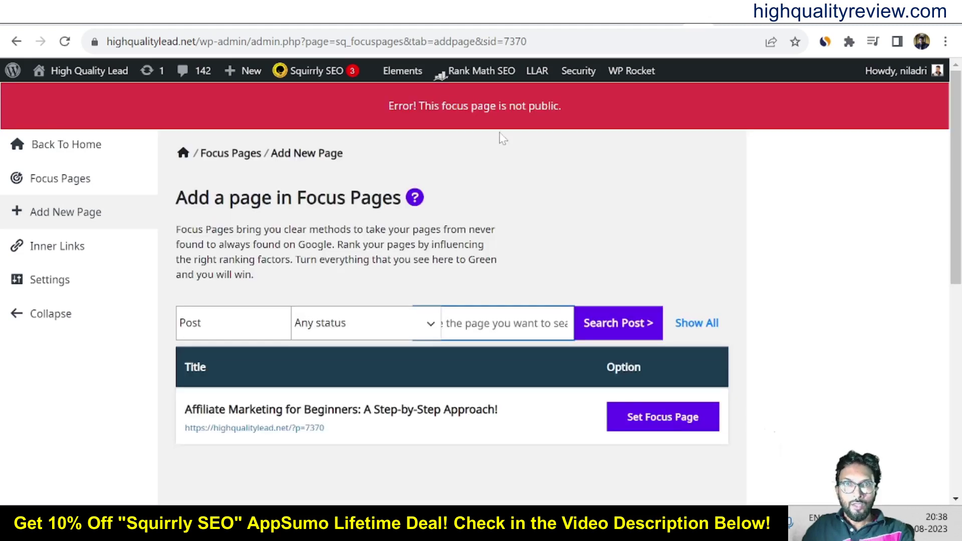
click(382, 125)
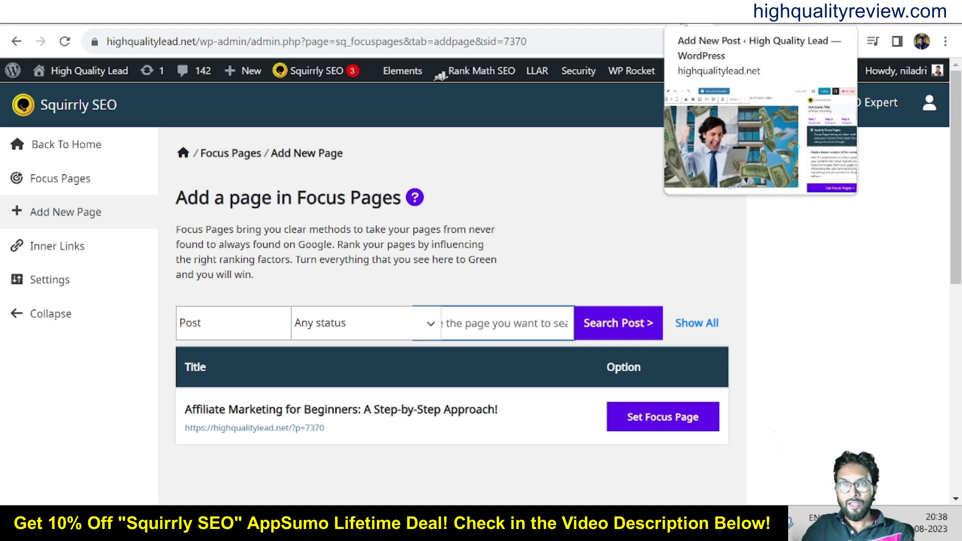
click(711, 14)
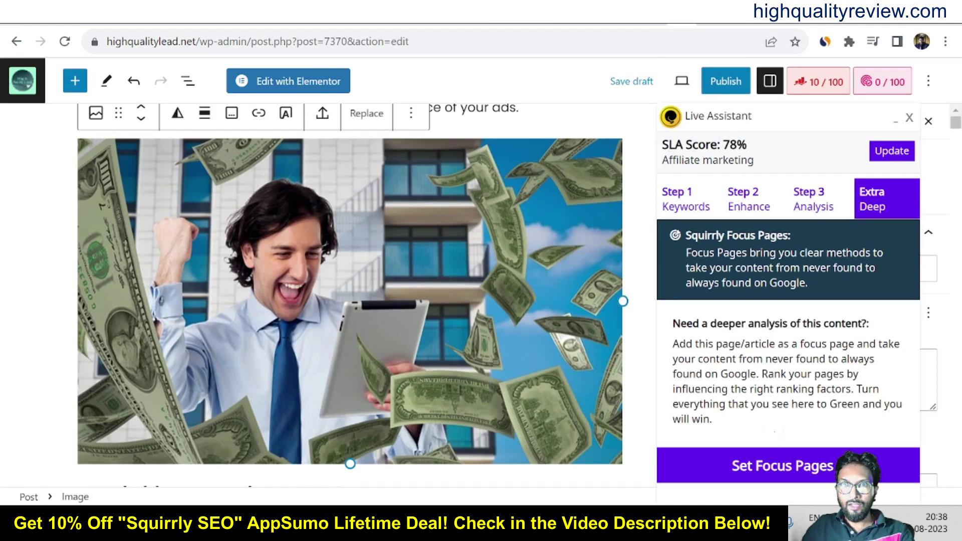
Step: Highlight the 78% SLA score and update the Live Assistant analysis
drag(722, 146, 747, 145)
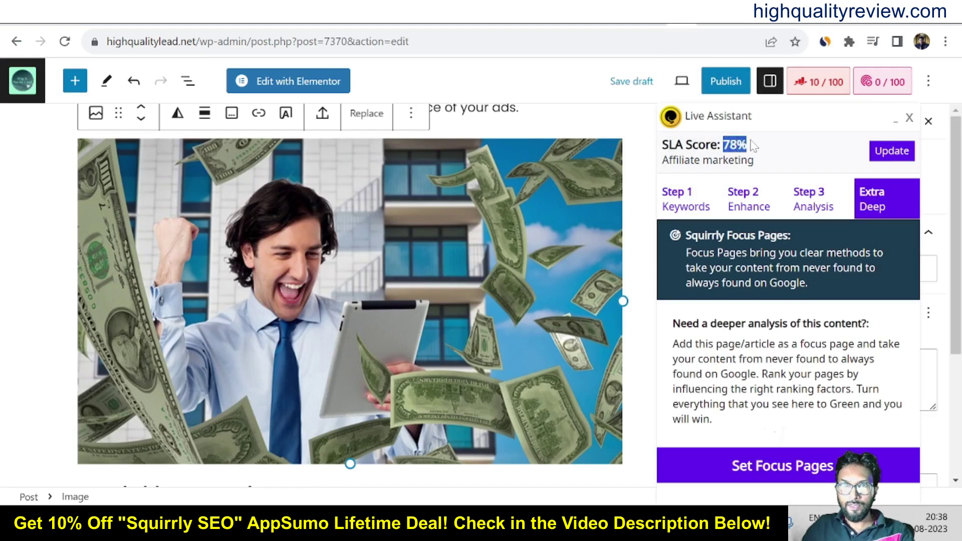
click(775, 158)
click(890, 157)
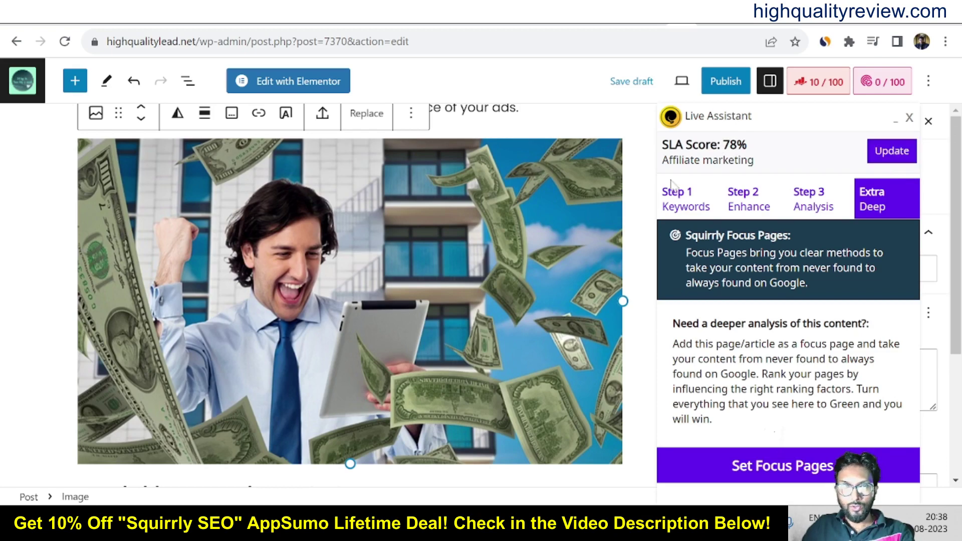
scroll(146, 382, down, 15)
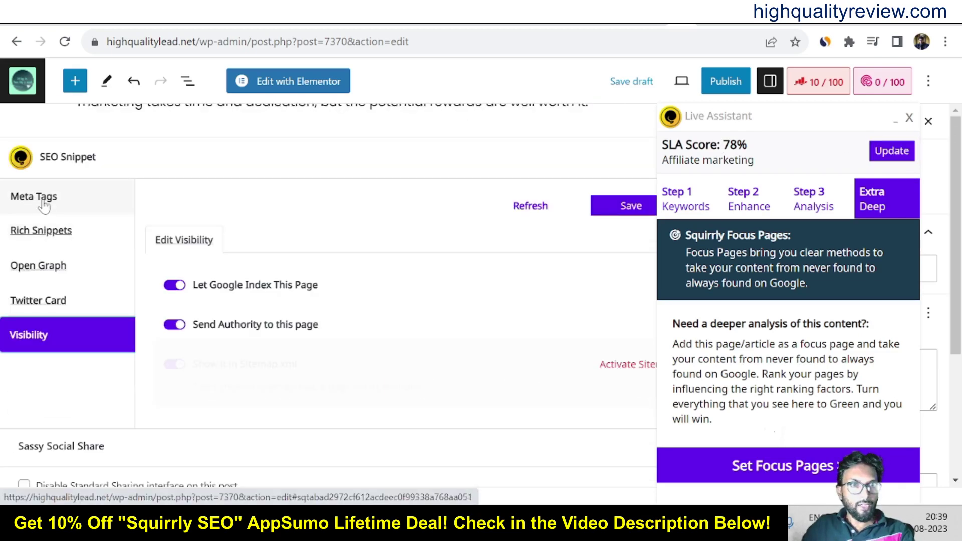
click(48, 207)
click(38, 231)
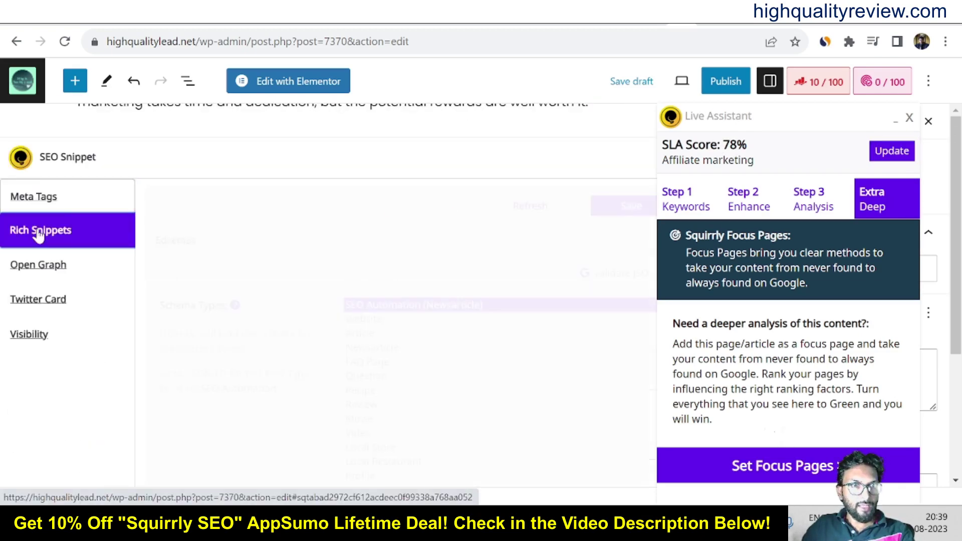
click(33, 271)
click(30, 303)
click(37, 336)
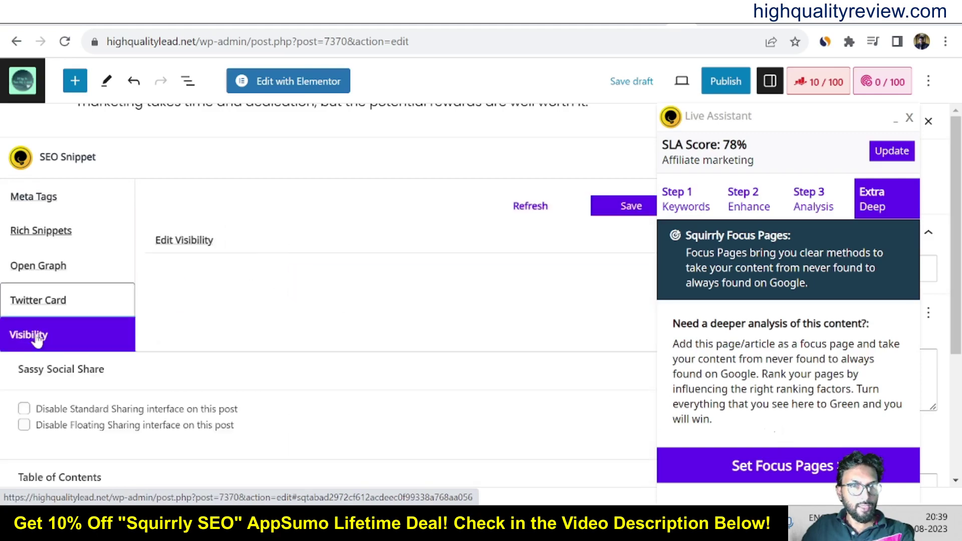
scroll(521, 375, up, 10)
scroll(517, 371, up, 10)
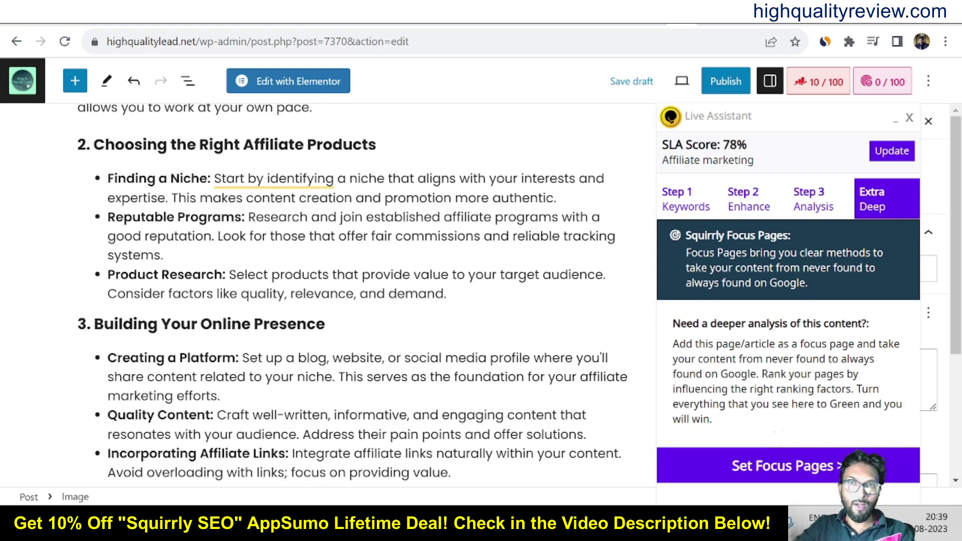
scroll(581, 155, up, 4)
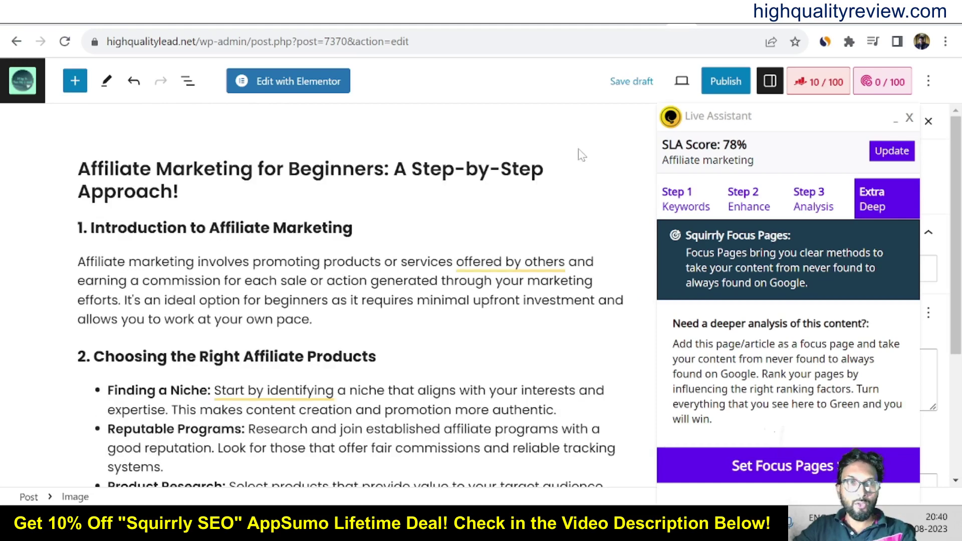